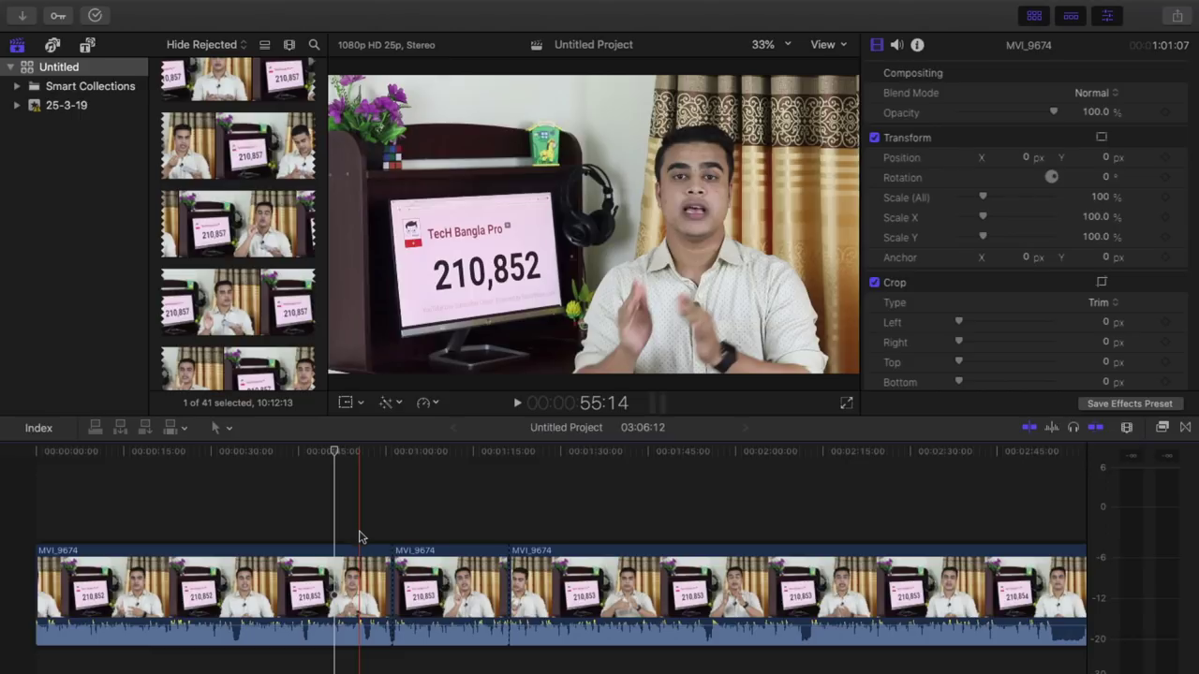
Review the first, short middle and long last MVI_9674 clip pieces by selecting each in turn
{"action": "left_click", "coordinate": [366, 582]}
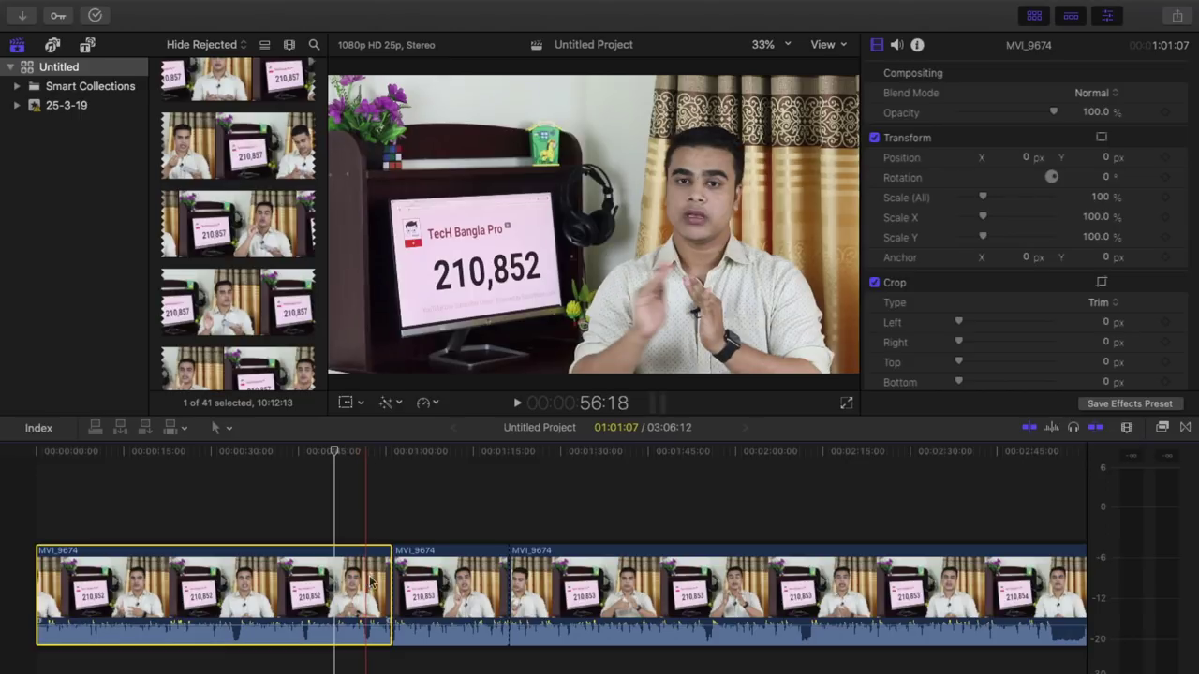
{"action": "left_click", "coordinate": [440, 585]}
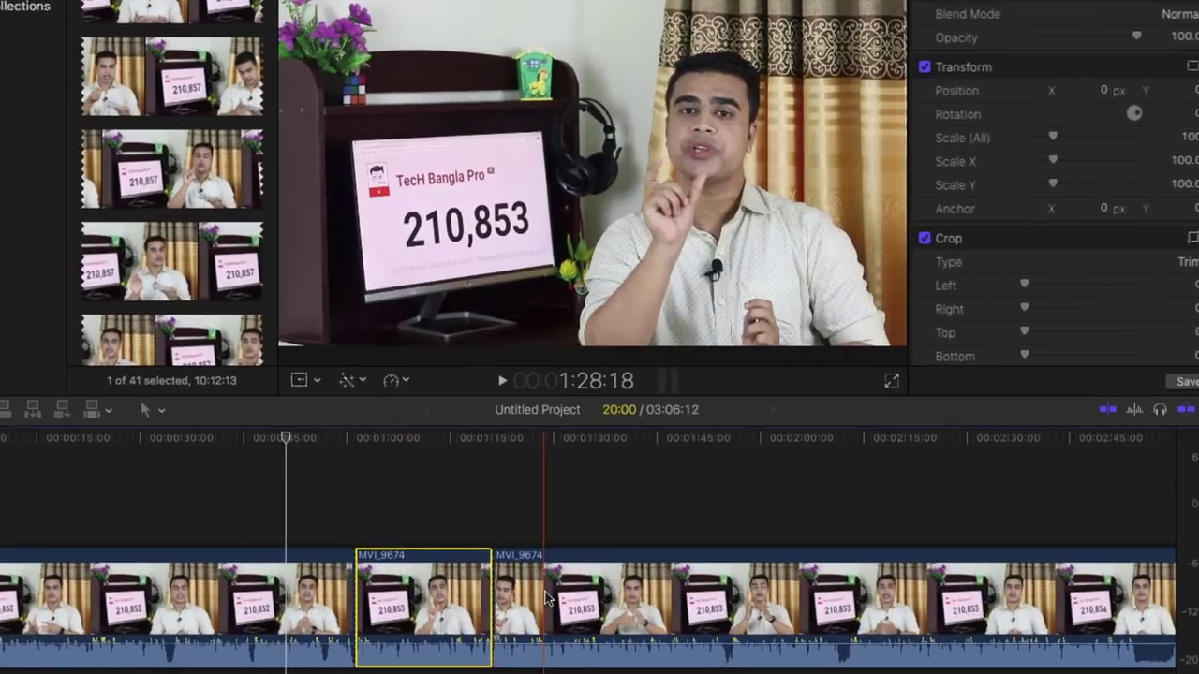
{"action": "left_click", "coordinate": [548, 600]}
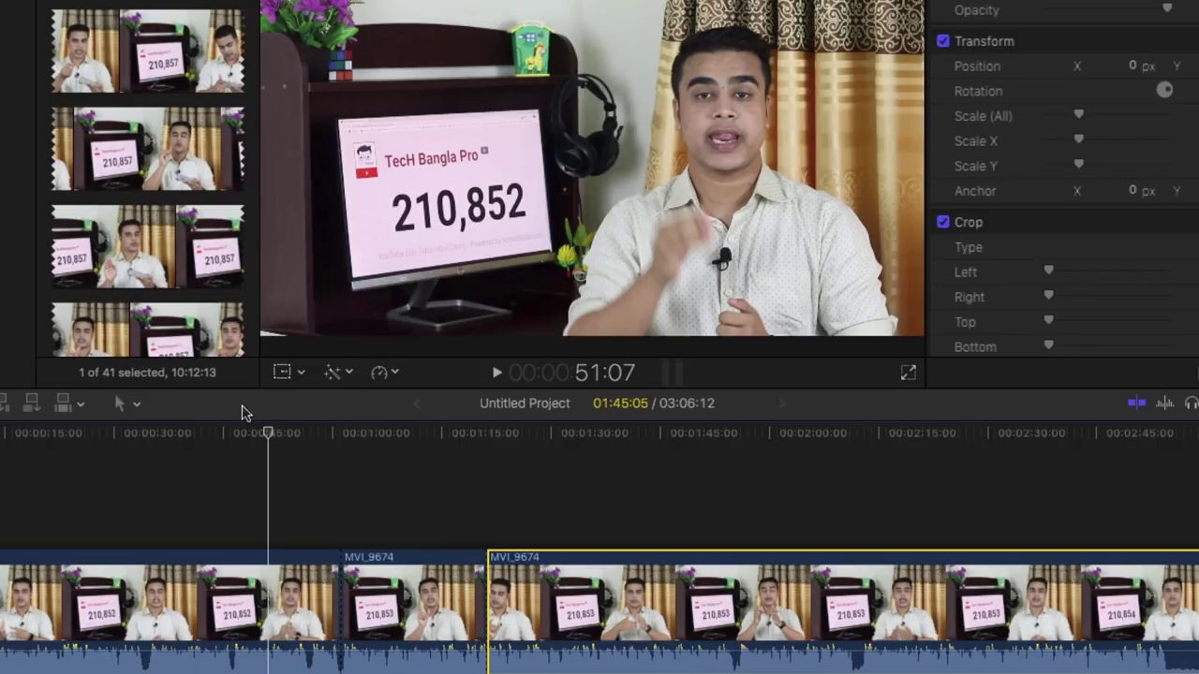
{"action": "left_click", "coordinate": [401, 603]}
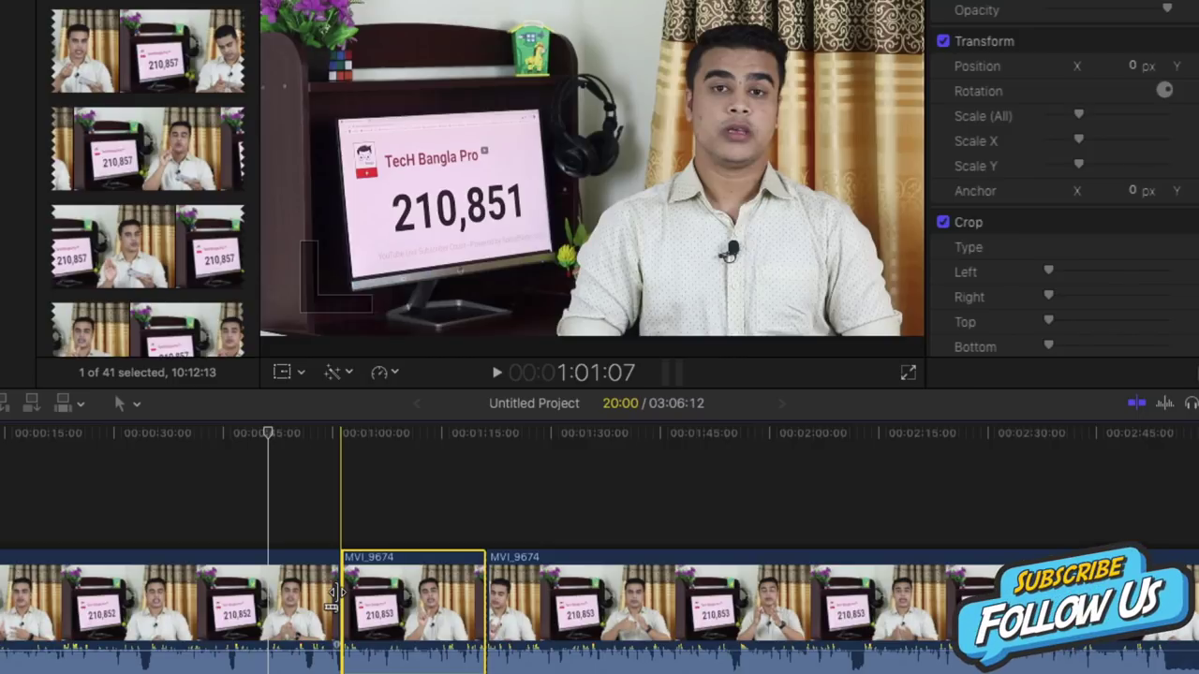
{"action": "left_click", "coordinate": [316, 595]}
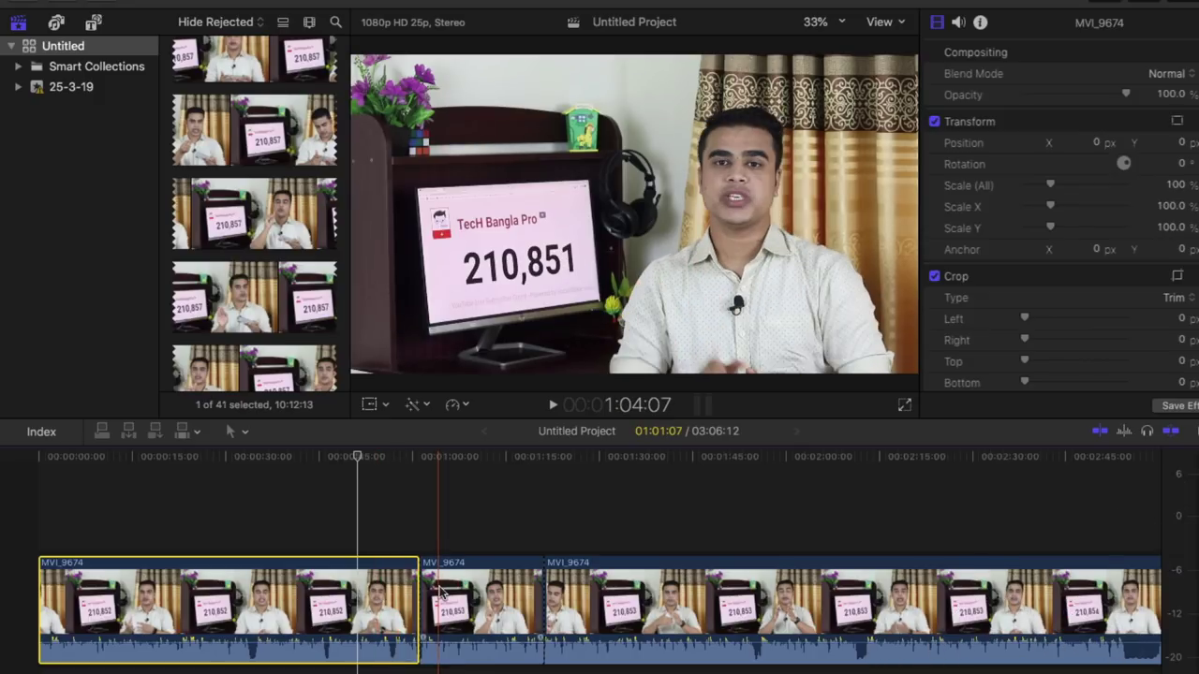
{"action": "left_click", "coordinate": [447, 620]}
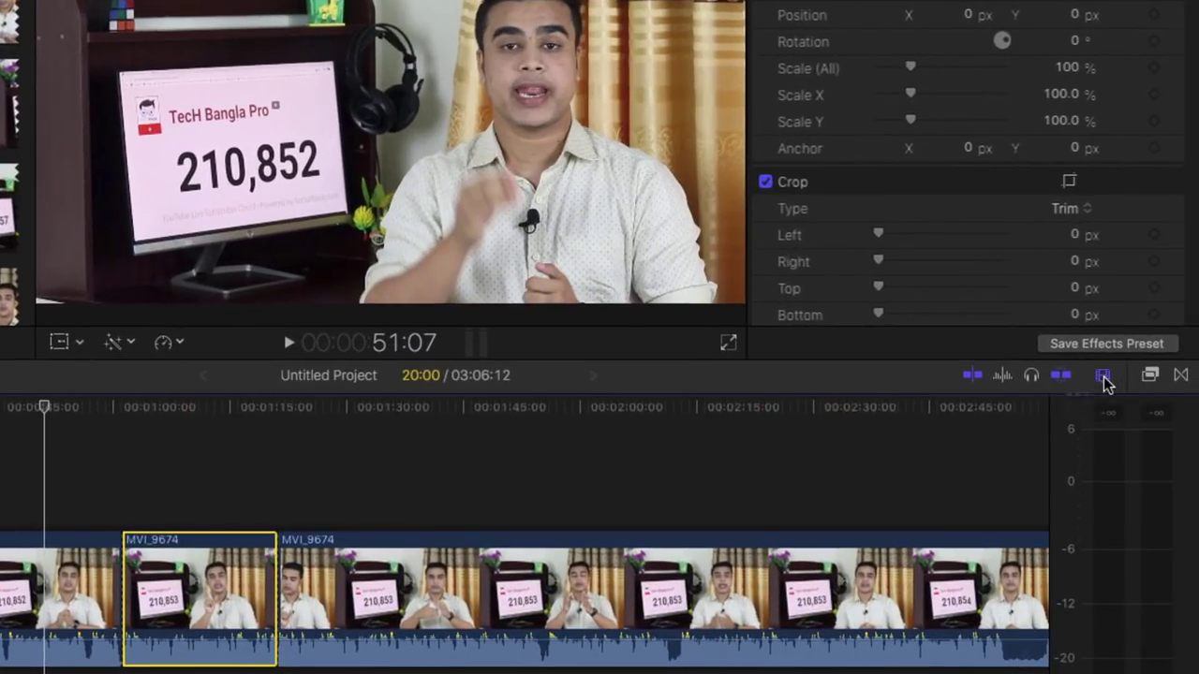
Zoom the timeline in to second-level detail and scroll to the cut near 1:01
{"action": "left_click", "coordinate": [1104, 377]}
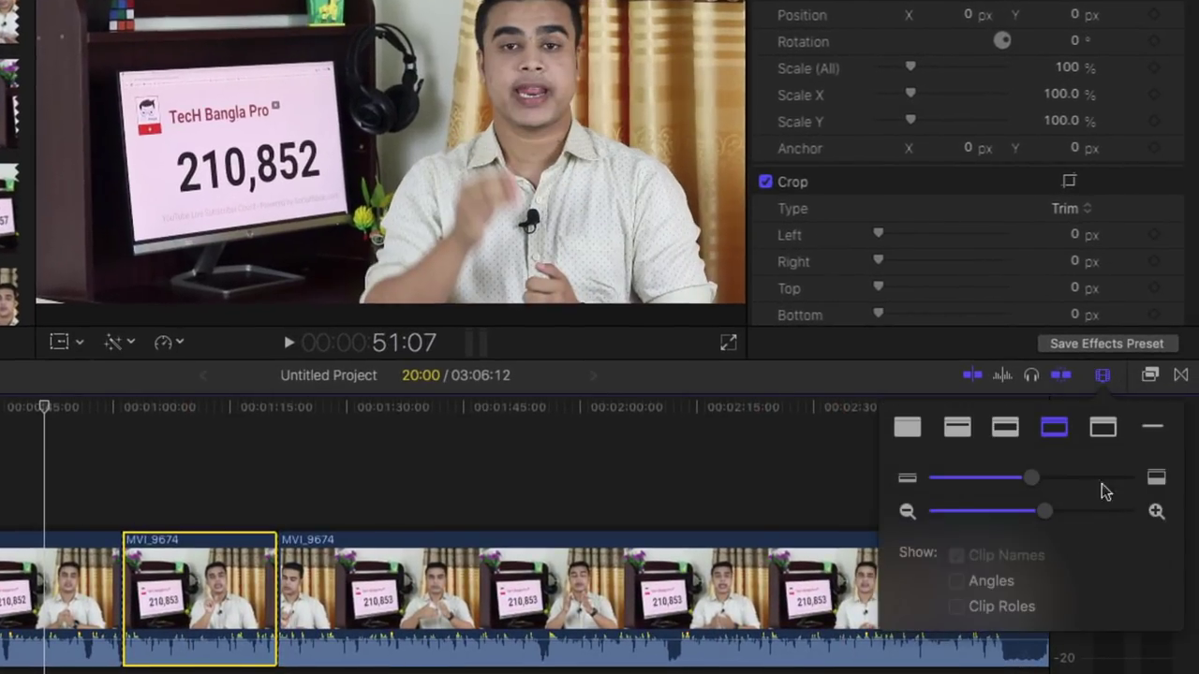
{"action": "left_click_drag", "start_coordinate": [1047, 514], "coordinate": [1109, 514]}
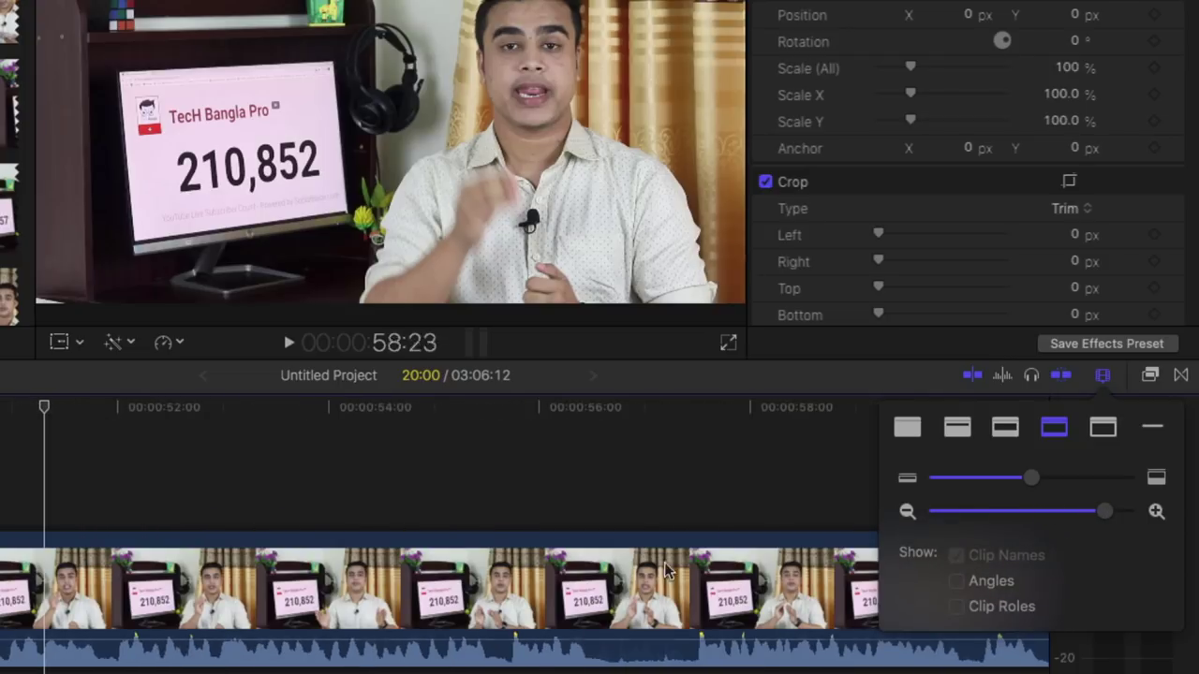
{"action": "scroll", "coordinate": [549, 574], "scroll_direction": "left", "scroll_amount": 10}
{"action": "scroll", "coordinate": [549, 574], "scroll_direction": "left", "scroll_amount": 10}
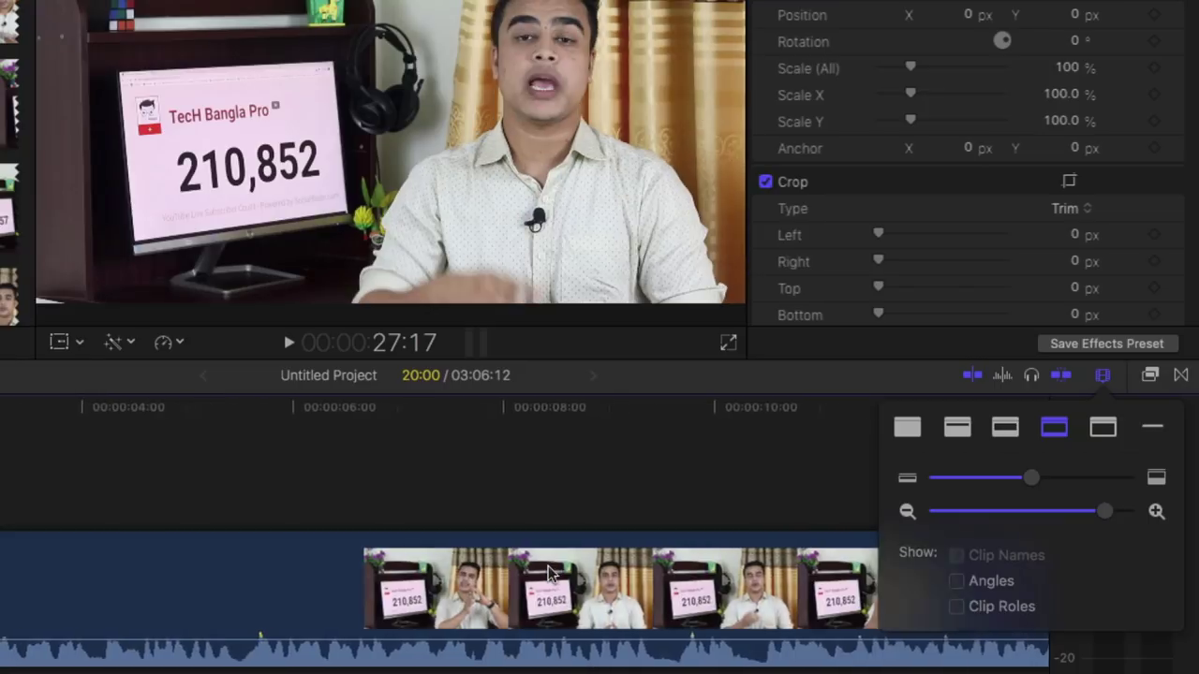
{"action": "scroll", "coordinate": [549, 575], "scroll_direction": "right", "scroll_amount": 10}
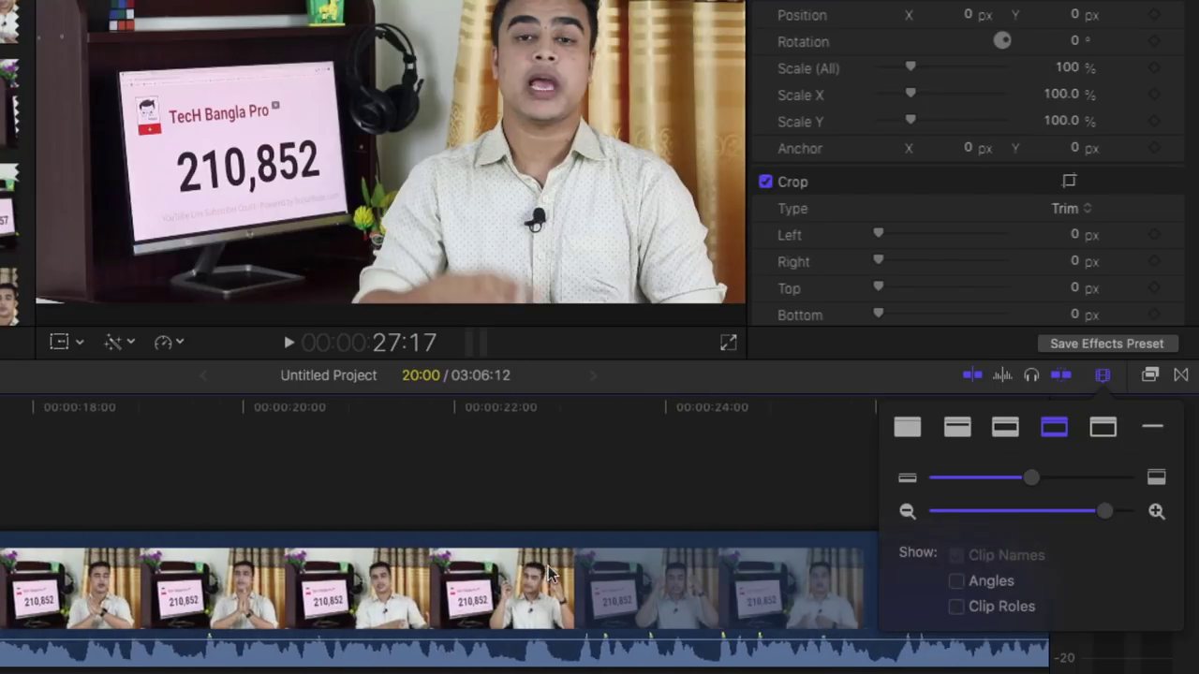
{"action": "scroll", "coordinate": [549, 575], "scroll_direction": "right", "scroll_amount": 10}
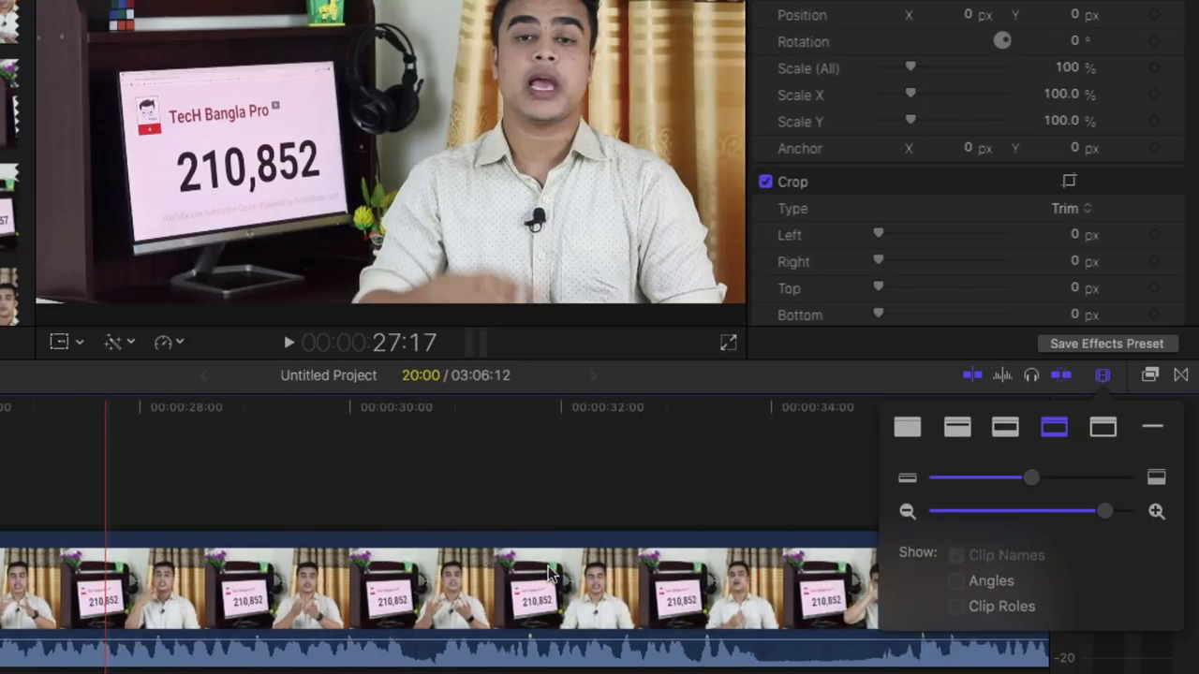
{"action": "scroll", "coordinate": [549, 574], "scroll_direction": "right", "scroll_amount": 15}
Close the zoom options and select the first clip ending at 01:01:07
{"action": "left_click", "coordinate": [562, 574]}
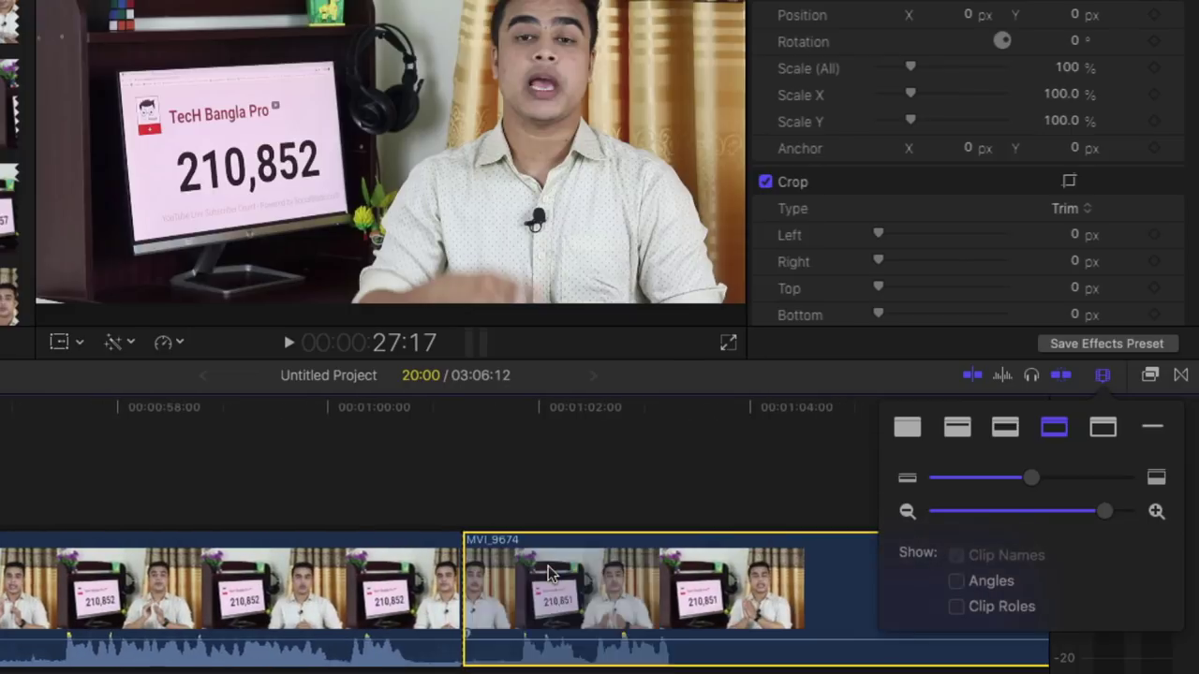
{"action": "scroll", "coordinate": [562, 574], "scroll_direction": "right", "scroll_amount": 3}
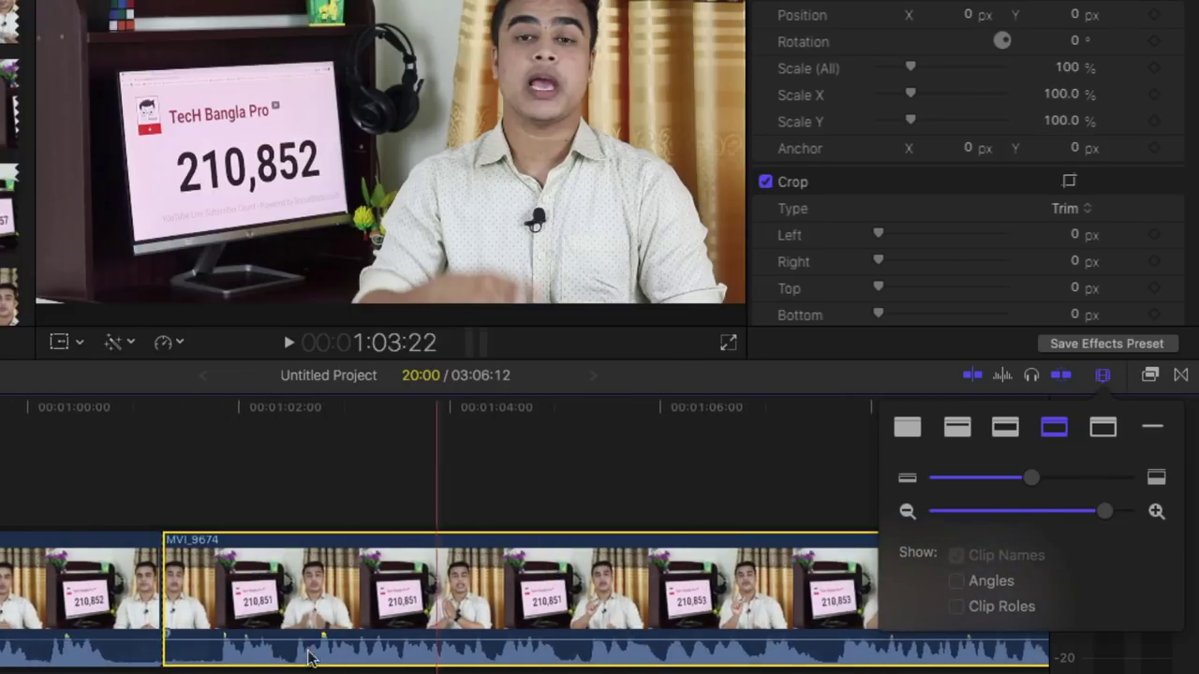
{"action": "left_click", "coordinate": [197, 585]}
{"action": "left_click", "coordinate": [81, 586]}
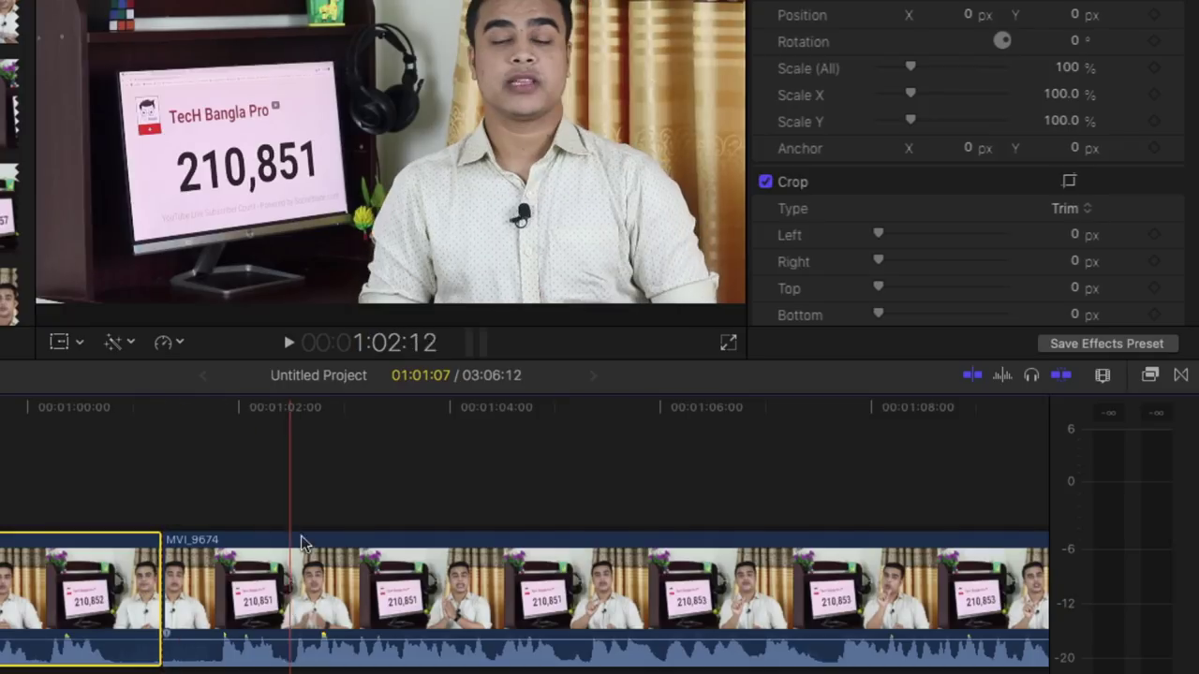
Show the Transitions browser with the All category and scroll through its 140 transitions
{"action": "left_click", "coordinate": [1178, 378]}
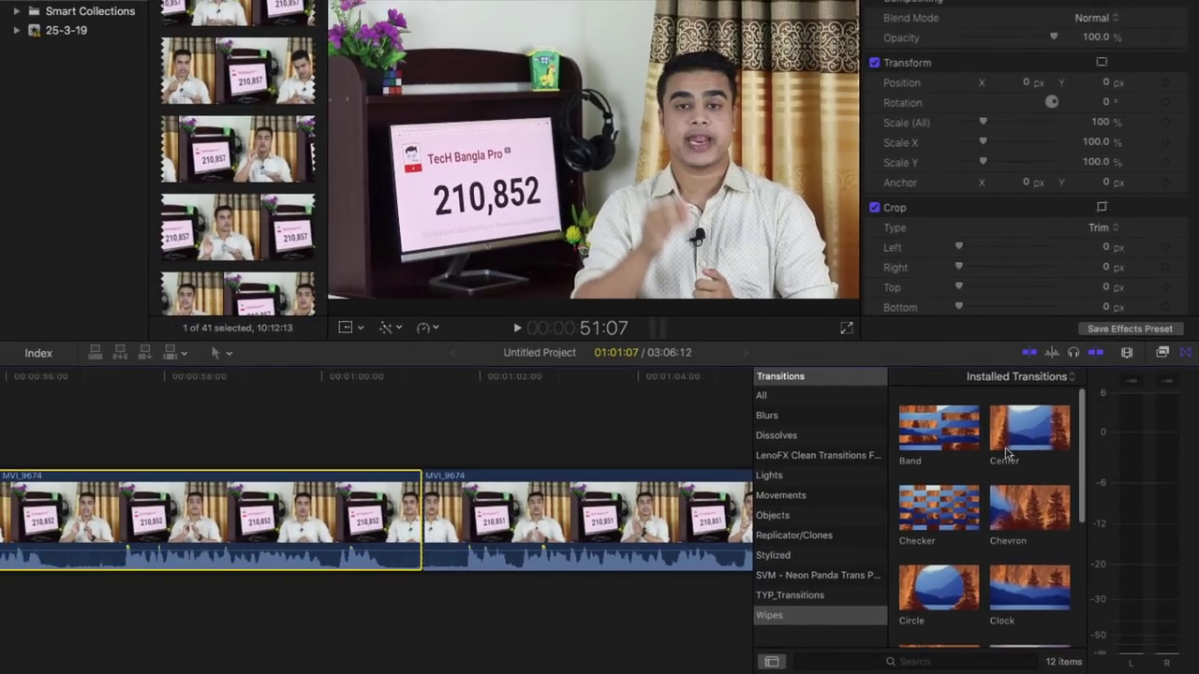
{"action": "scroll", "coordinate": [1007, 453], "scroll_direction": "down", "scroll_amount": 3}
{"action": "scroll", "coordinate": [1007, 454], "scroll_direction": "down", "scroll_amount": 3}
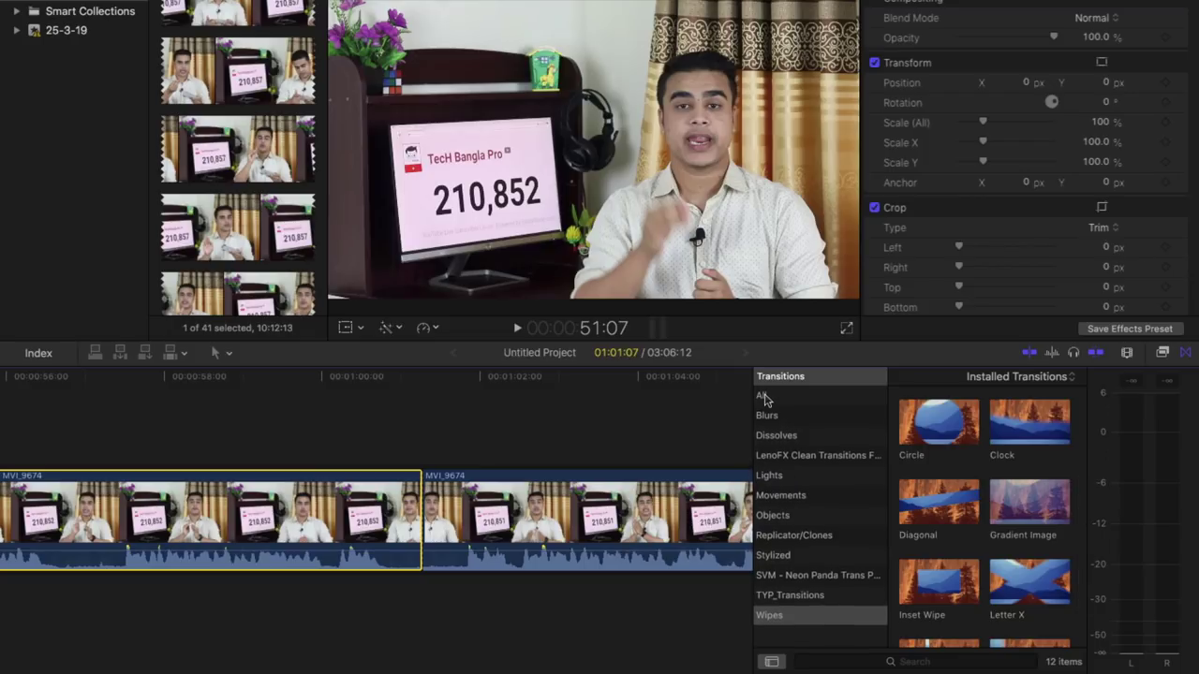
{"action": "left_click", "coordinate": [762, 396]}
{"action": "scroll", "coordinate": [957, 483], "scroll_direction": "down", "scroll_amount": 3}
{"action": "scroll", "coordinate": [957, 483], "scroll_direction": "down", "scroll_amount": 5}
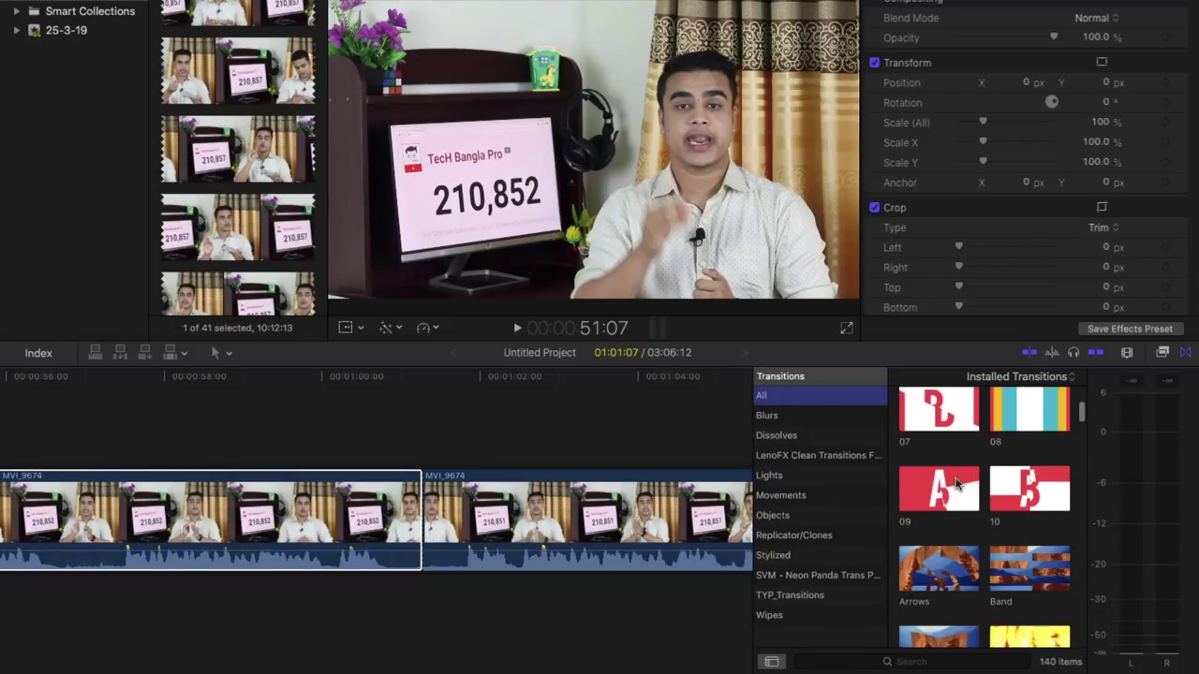
{"action": "scroll", "coordinate": [958, 483], "scroll_direction": "up", "scroll_amount": 4}
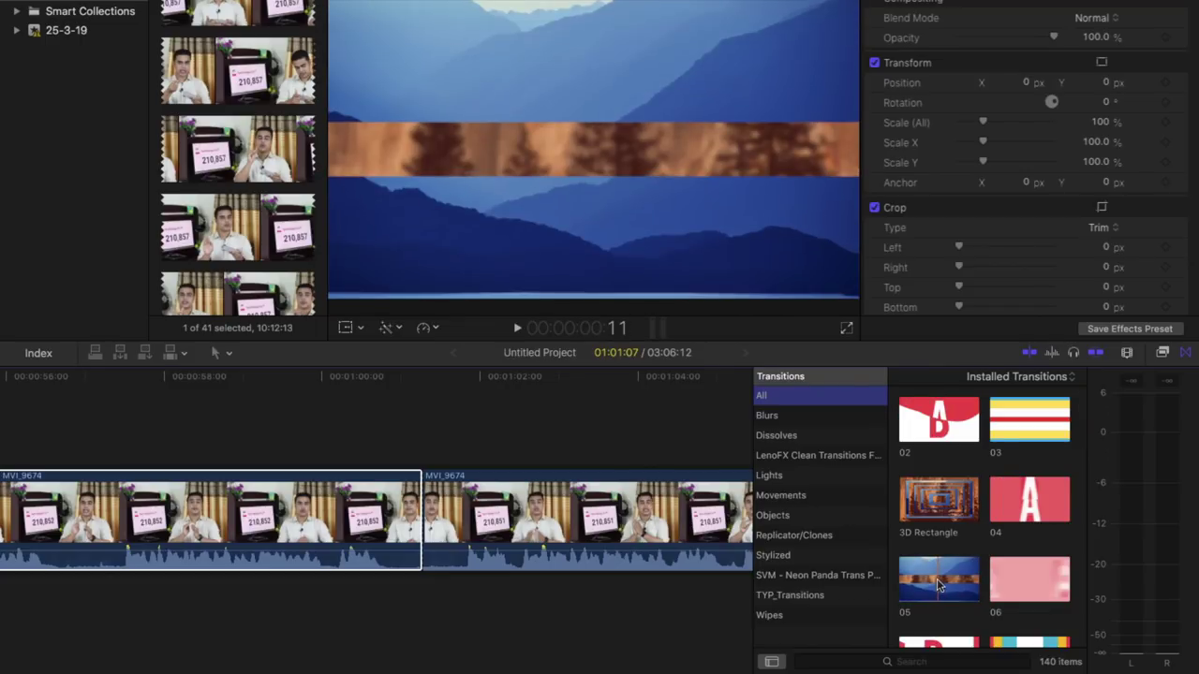
{"action": "scroll", "coordinate": [939, 586], "scroll_direction": "down", "scroll_amount": 3}
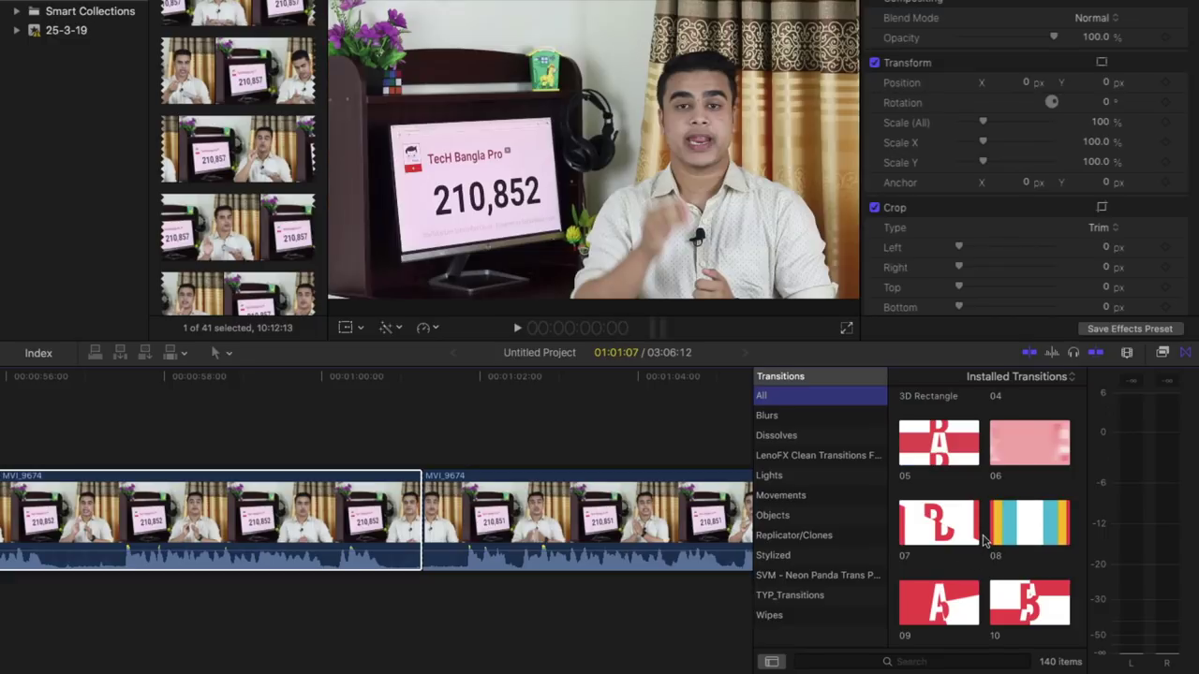
{"action": "scroll", "coordinate": [984, 541], "scroll_direction": "down", "scroll_amount": 5}
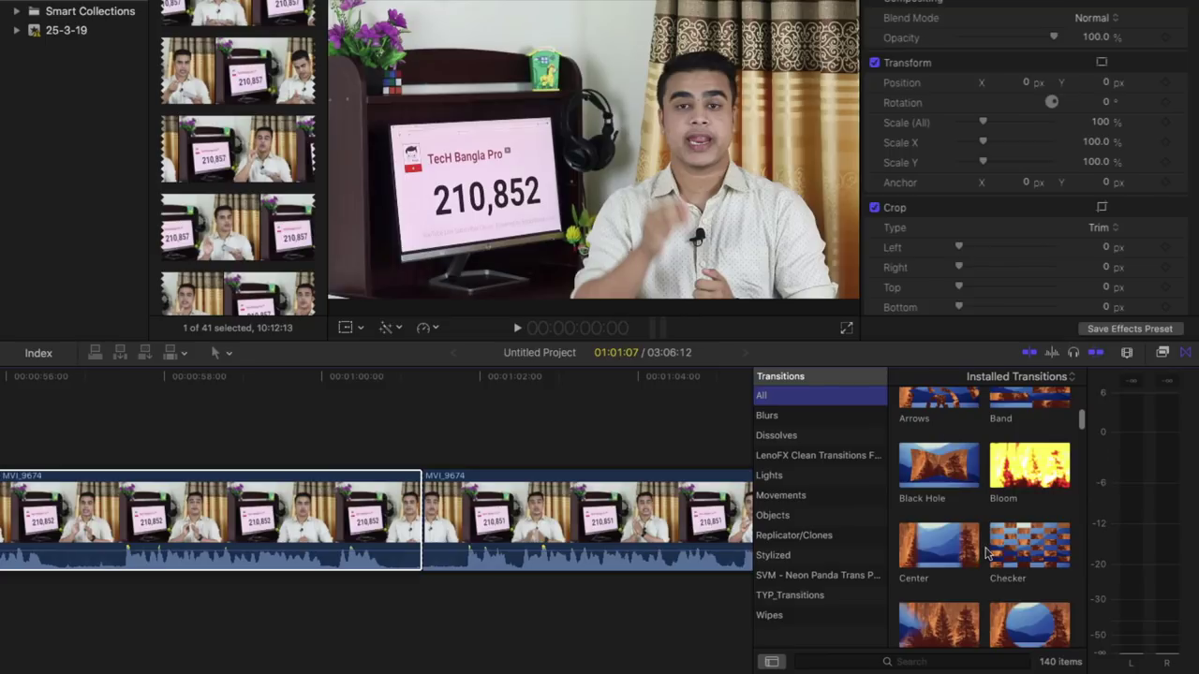
{"action": "scroll", "coordinate": [979, 544], "scroll_direction": "down", "scroll_amount": 4}
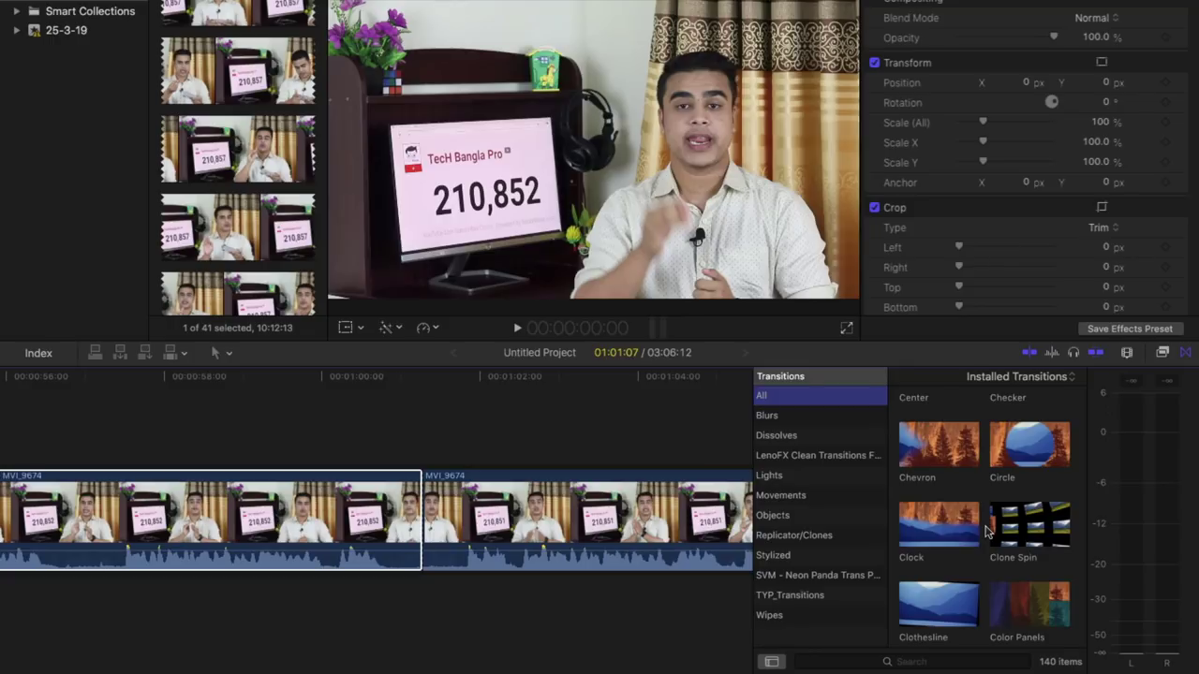
{"action": "scroll", "coordinate": [985, 531], "scroll_direction": "up", "scroll_amount": 1}
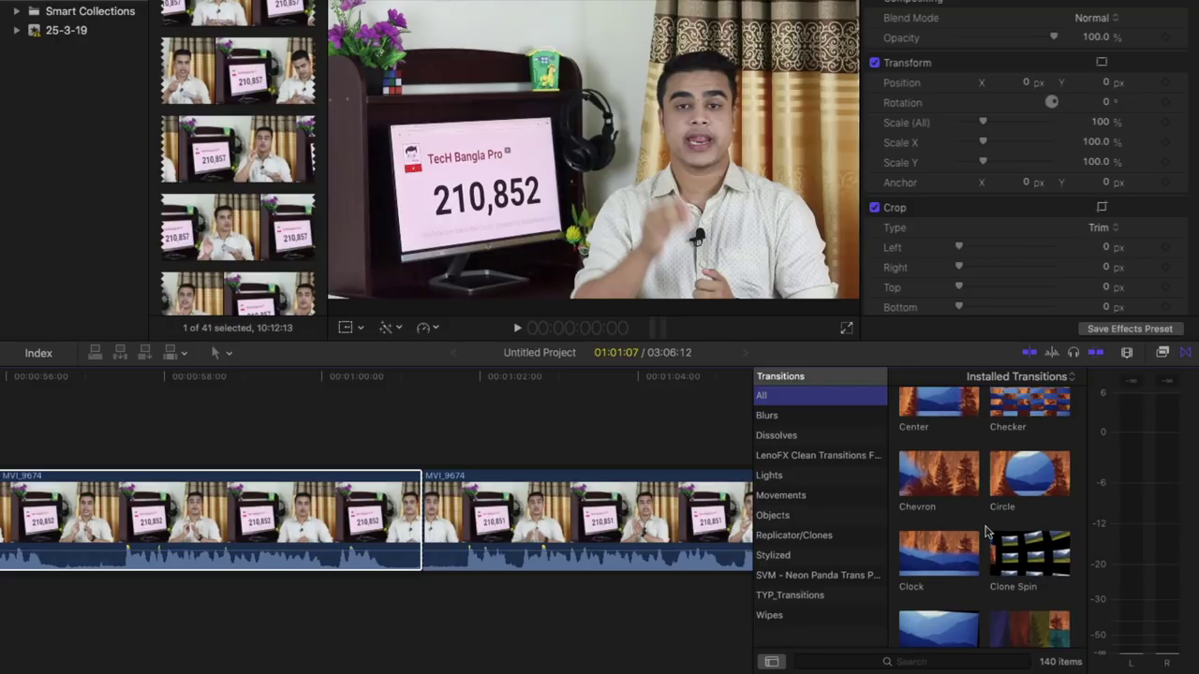
{"action": "scroll", "coordinate": [977, 527], "scroll_direction": "up", "scroll_amount": 2}
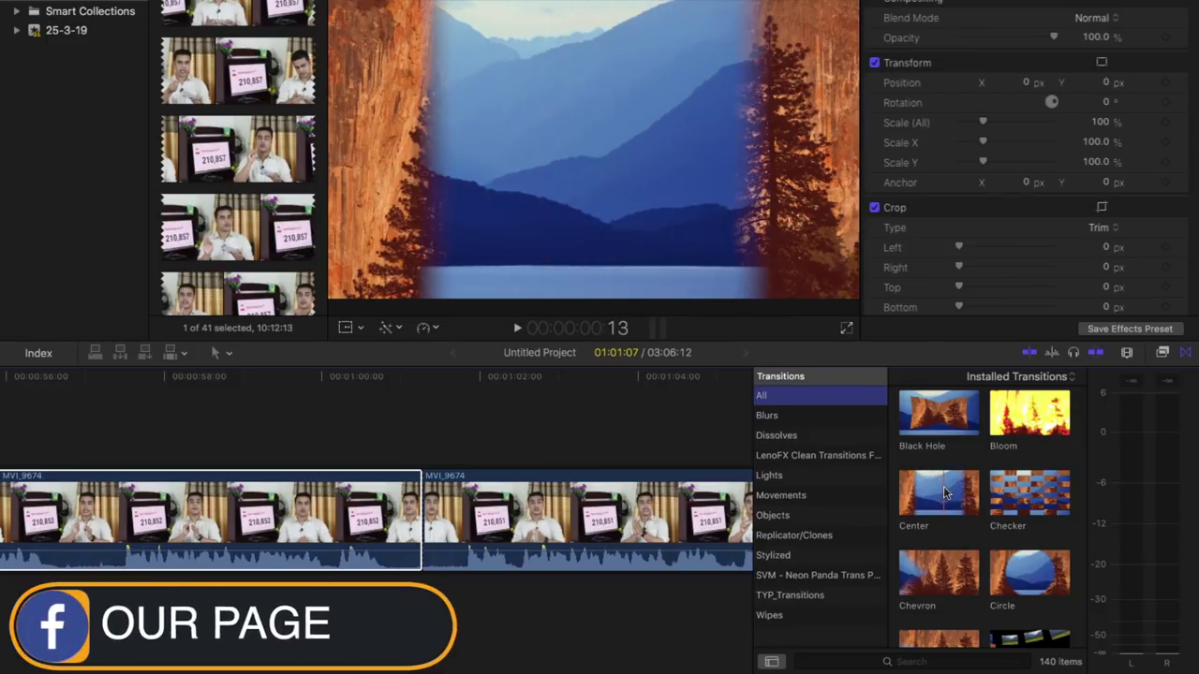
{"action": "scroll", "coordinate": [943, 486], "scroll_direction": "up", "scroll_amount": 2}
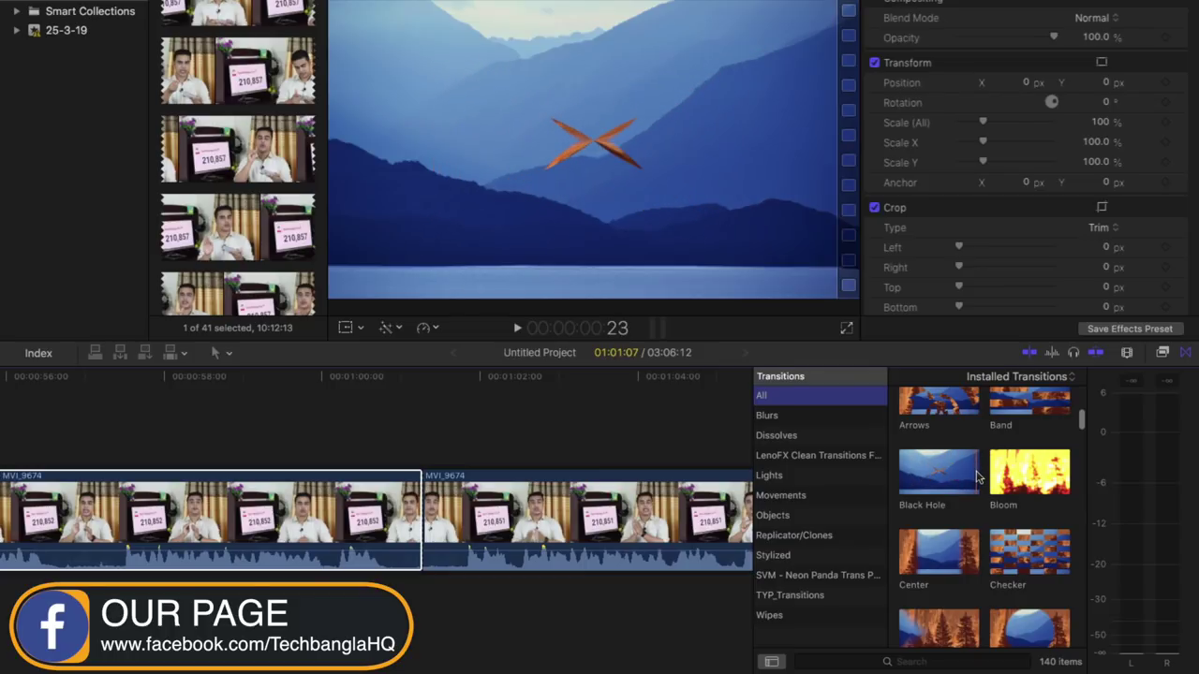
{"action": "scroll", "coordinate": [937, 478], "scroll_direction": "up", "scroll_amount": 3}
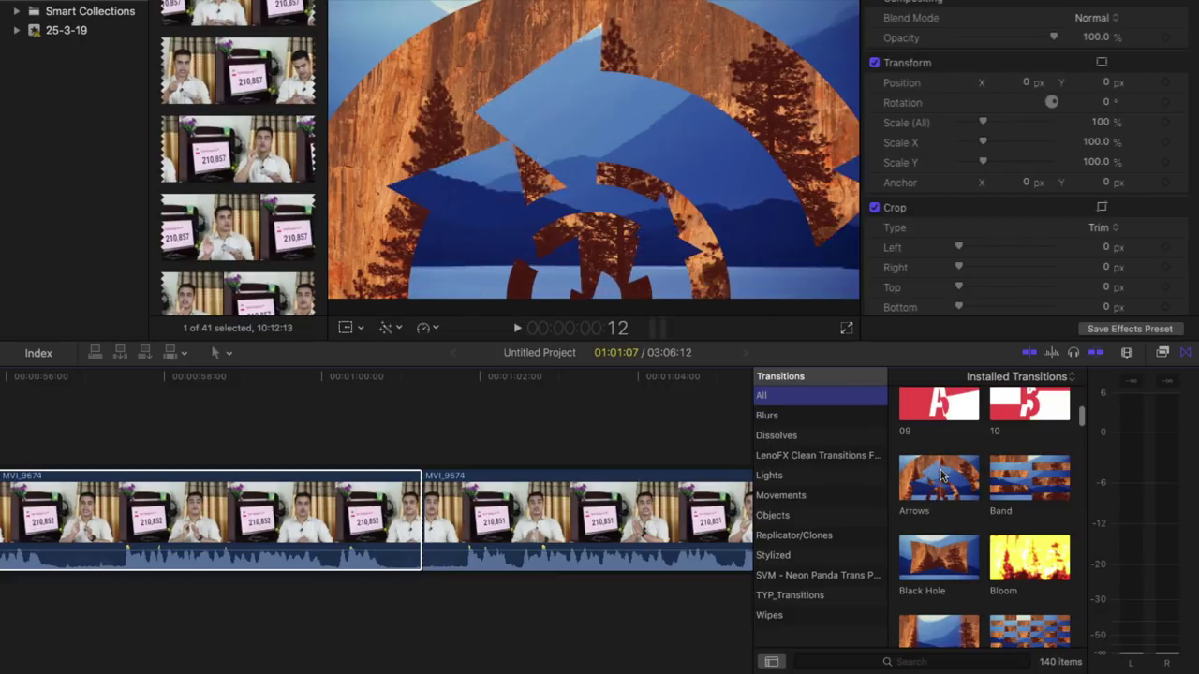
{"action": "scroll", "coordinate": [975, 482], "scroll_direction": "down", "scroll_amount": 8}
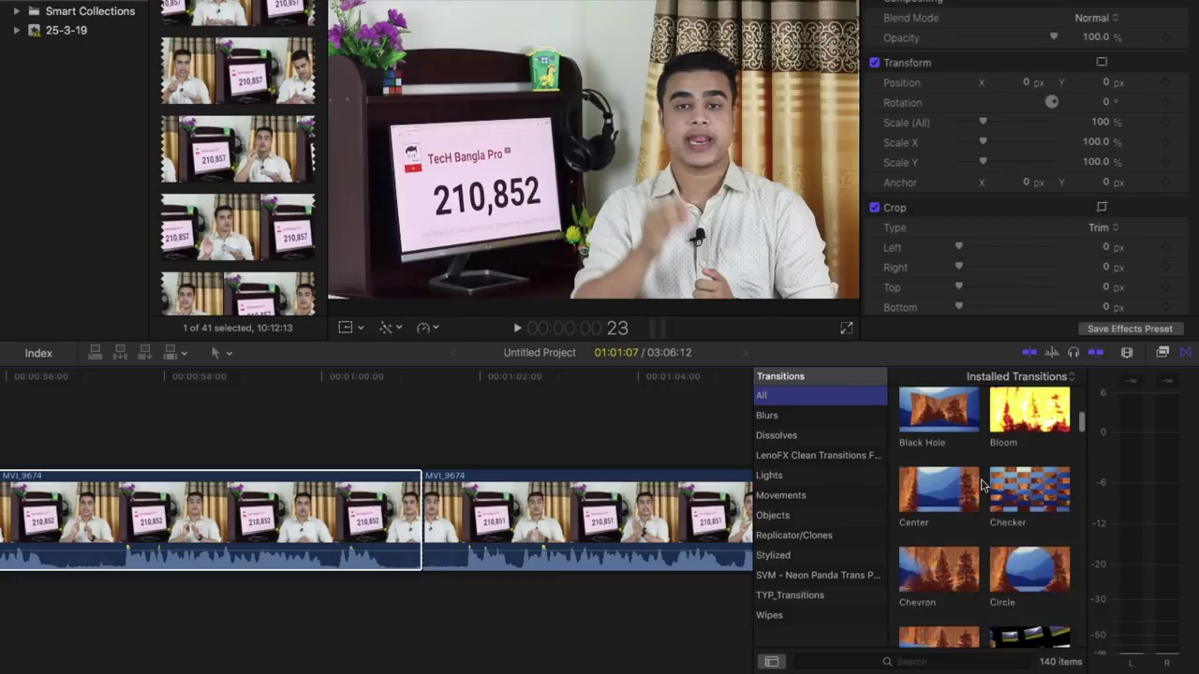
{"action": "scroll", "coordinate": [982, 483], "scroll_direction": "down", "scroll_amount": 5}
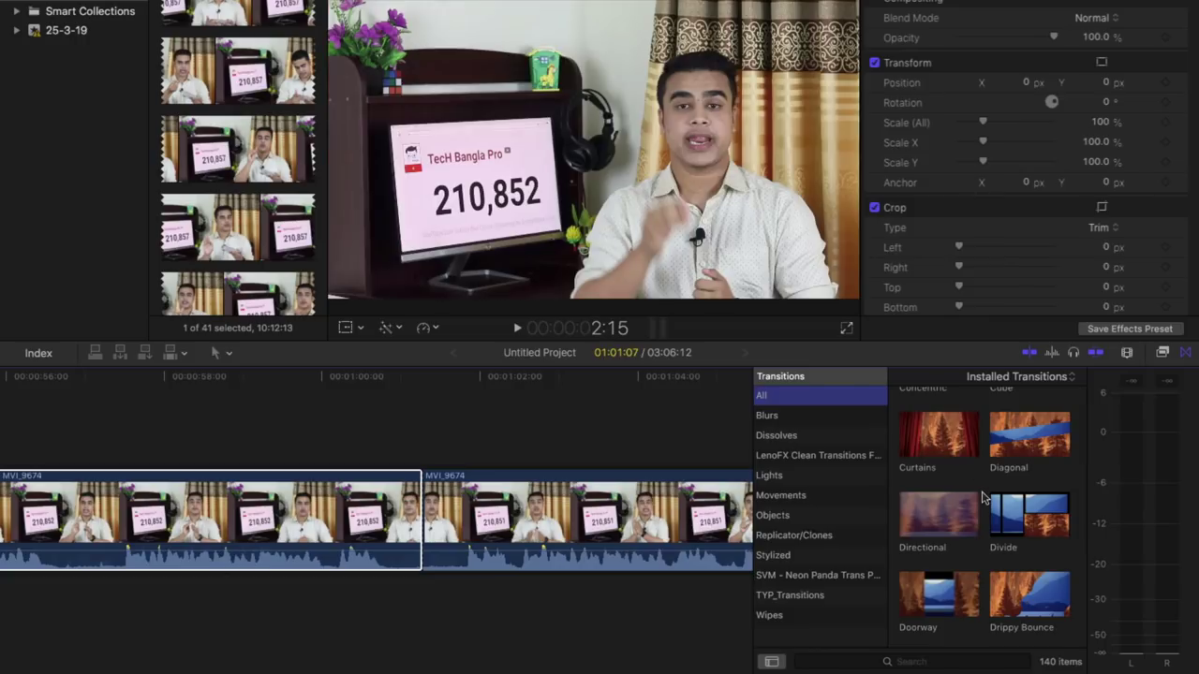
{"action": "scroll", "coordinate": [936, 450], "scroll_direction": "down", "scroll_amount": 1}
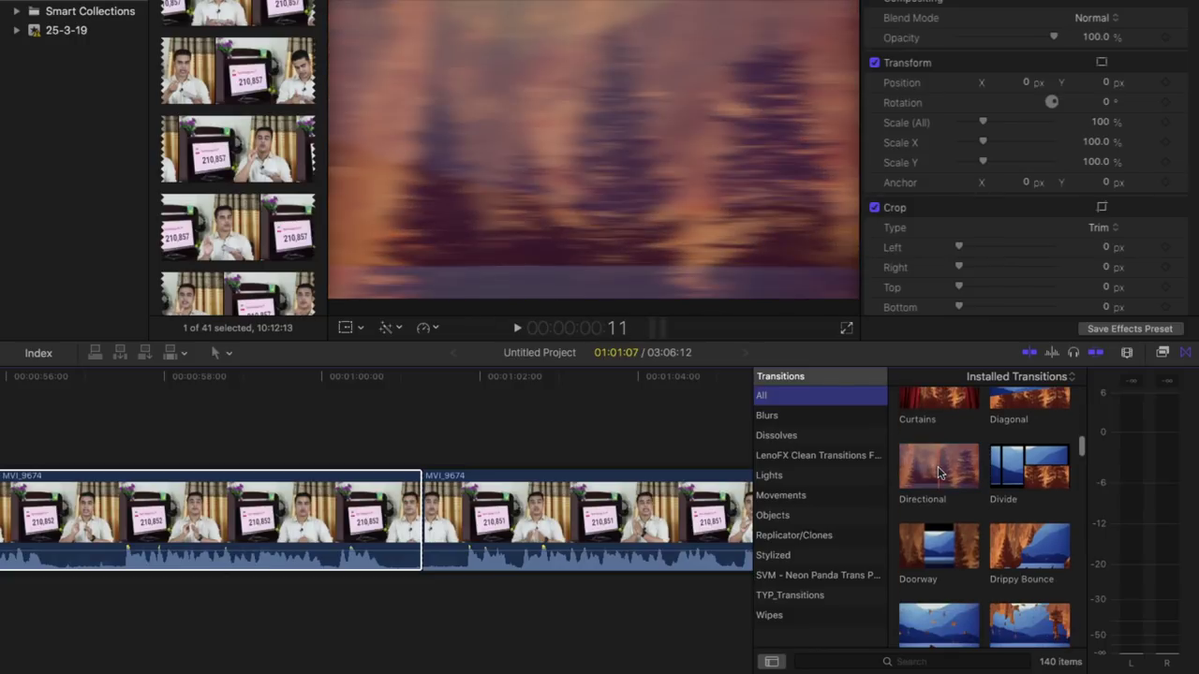
{"action": "scroll", "coordinate": [940, 473], "scroll_direction": "down", "scroll_amount": 4}
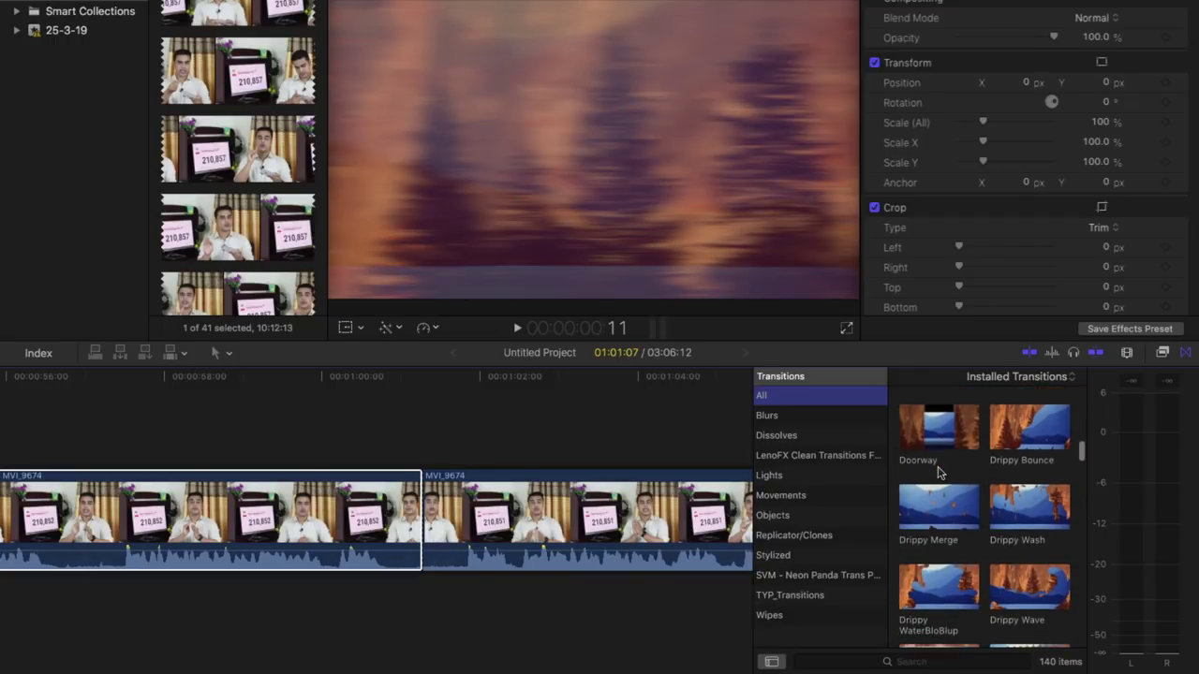
{"action": "scroll", "coordinate": [981, 550], "scroll_direction": "down", "scroll_amount": 10}
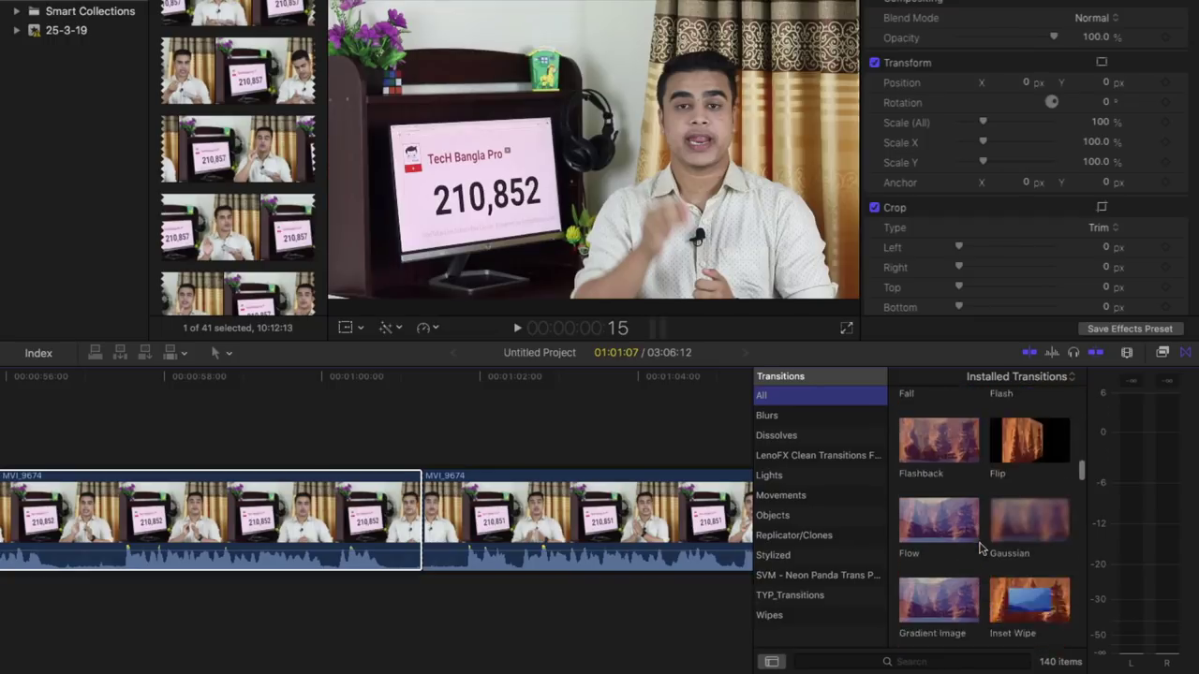
{"action": "scroll", "coordinate": [980, 550], "scroll_direction": "down", "scroll_amount": 8}
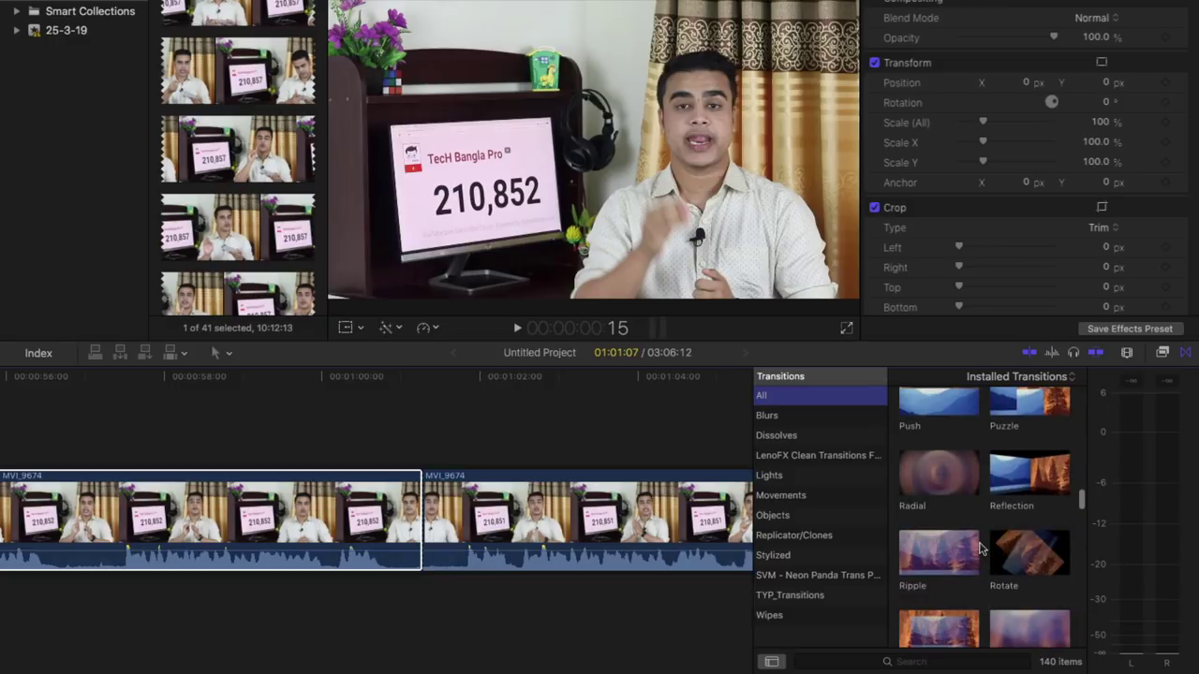
{"action": "scroll", "coordinate": [981, 550], "scroll_direction": "down", "scroll_amount": 2}
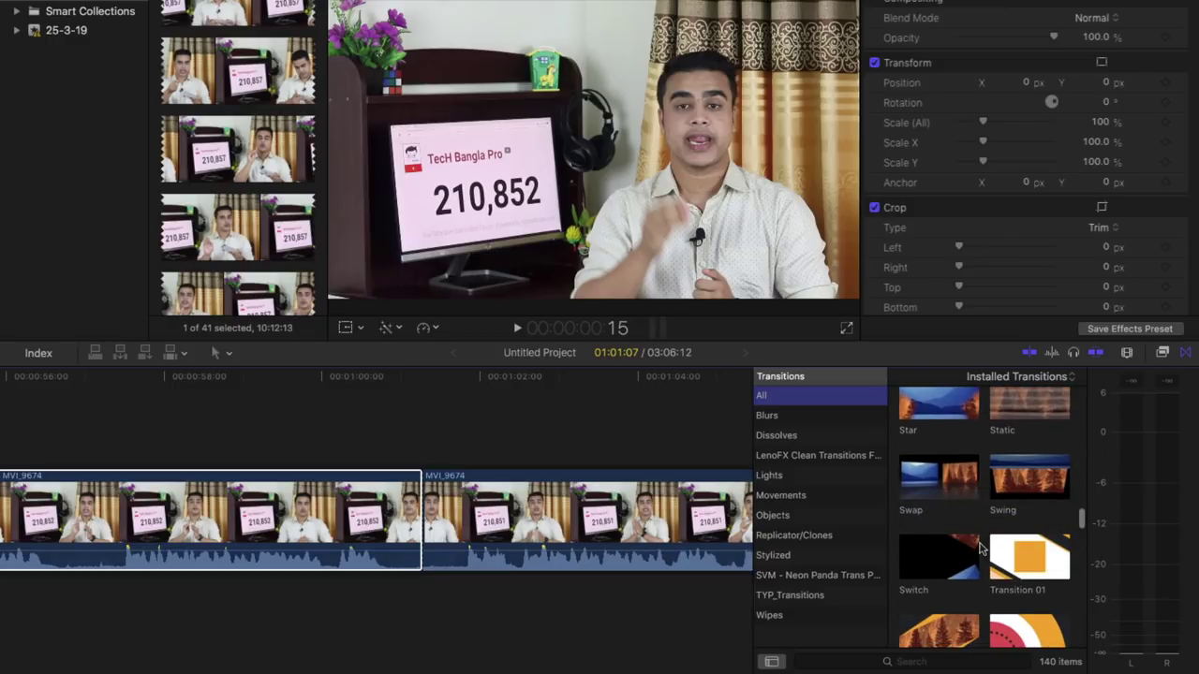
{"action": "scroll", "coordinate": [980, 550], "scroll_direction": "down", "scroll_amount": 1}
{"action": "scroll", "coordinate": [981, 550], "scroll_direction": "down", "scroll_amount": 2}
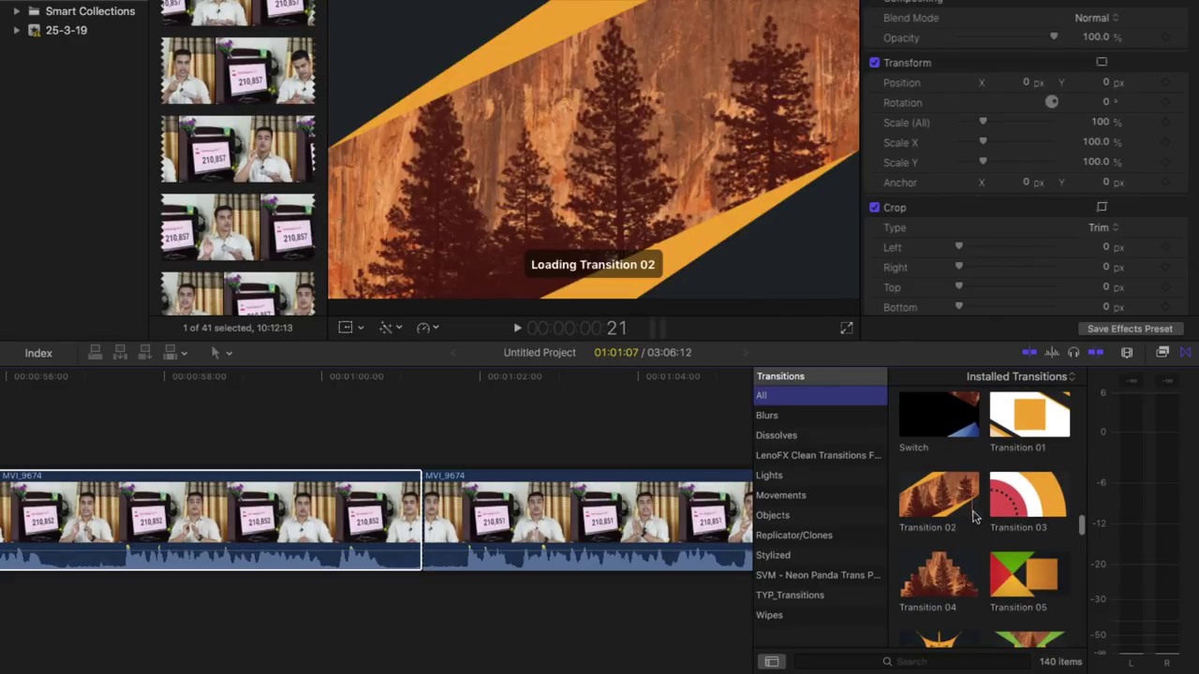
{"action": "scroll", "coordinate": [989, 509], "scroll_direction": "down", "scroll_amount": 1}
{"action": "scroll", "coordinate": [988, 508], "scroll_direction": "down", "scroll_amount": 8}
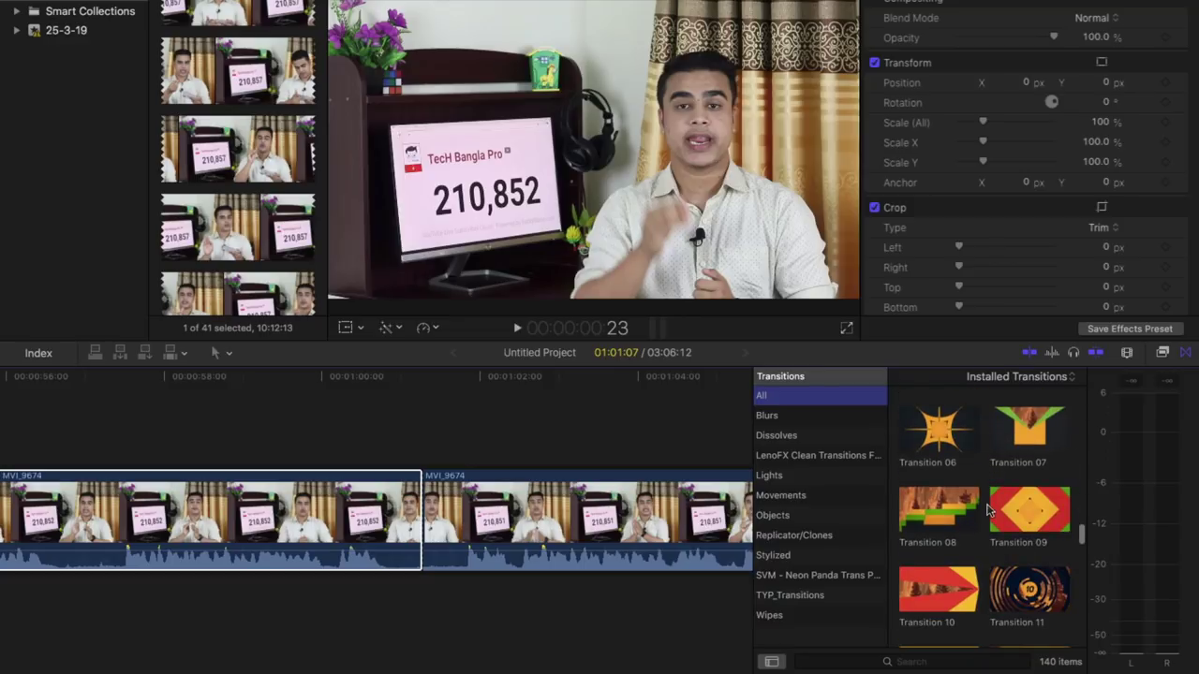
{"action": "scroll", "coordinate": [988, 509], "scroll_direction": "down", "scroll_amount": 10}
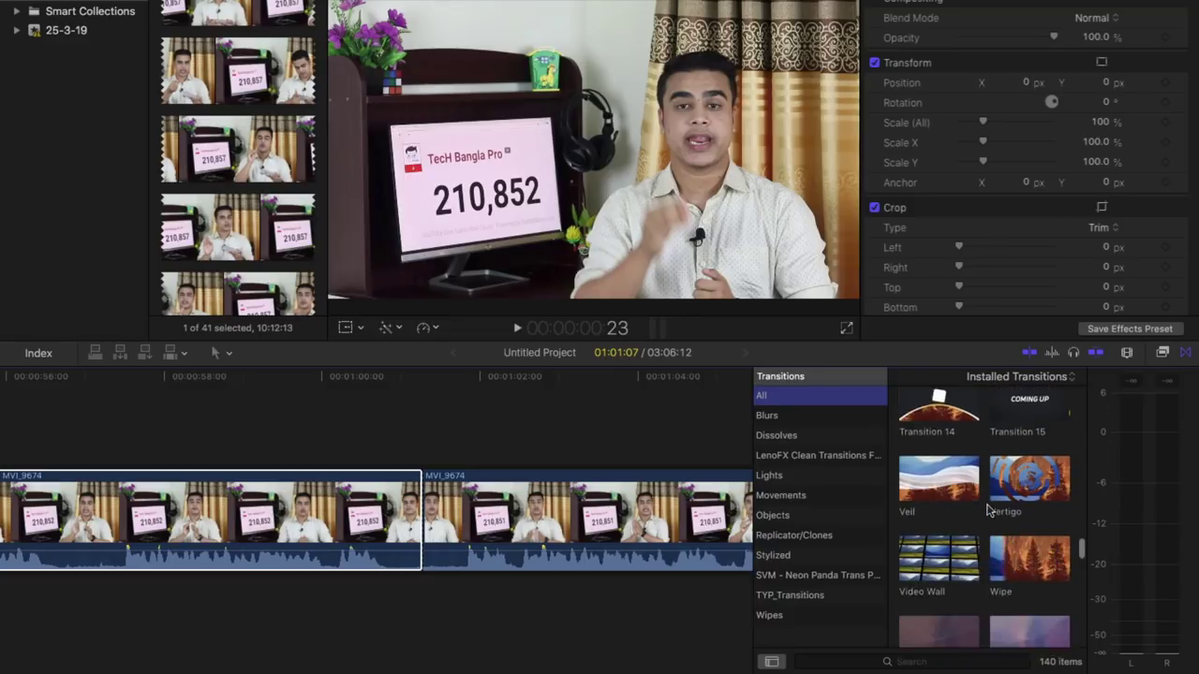
{"action": "scroll", "coordinate": [988, 509], "scroll_direction": "up", "scroll_amount": 15}
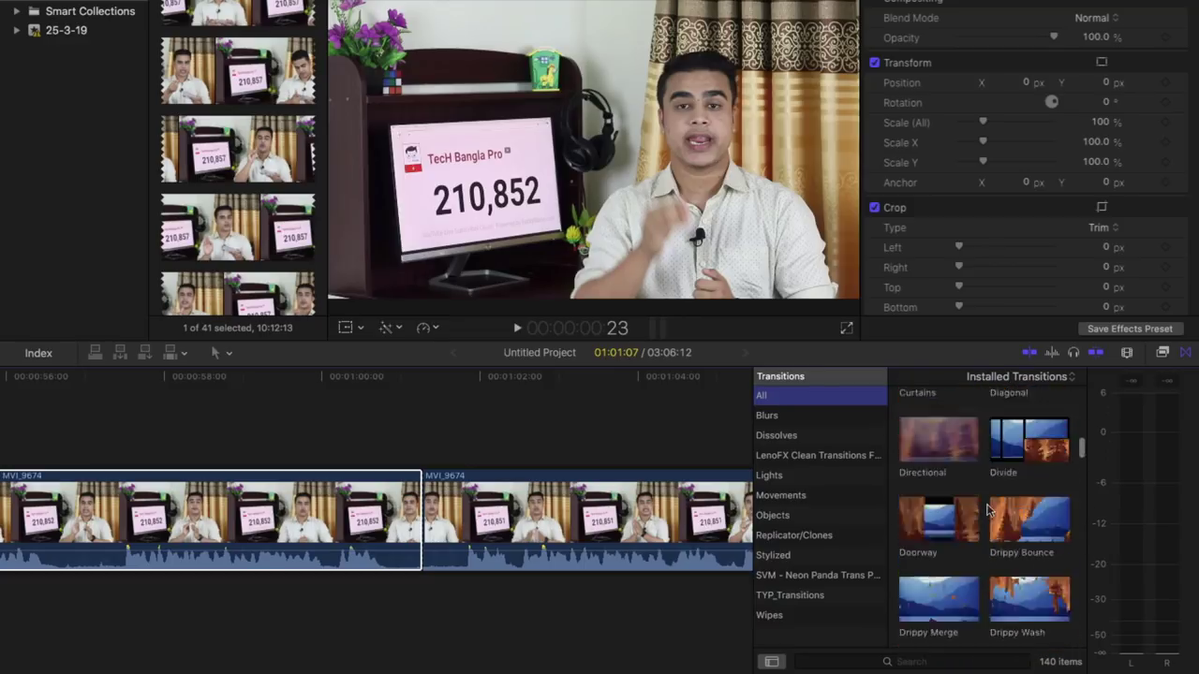
Filter the transitions to the 12 Wipes and select the Circle wipe
{"action": "left_click", "coordinate": [785, 616]}
{"action": "scroll", "coordinate": [946, 539], "scroll_direction": "up", "scroll_amount": 4}
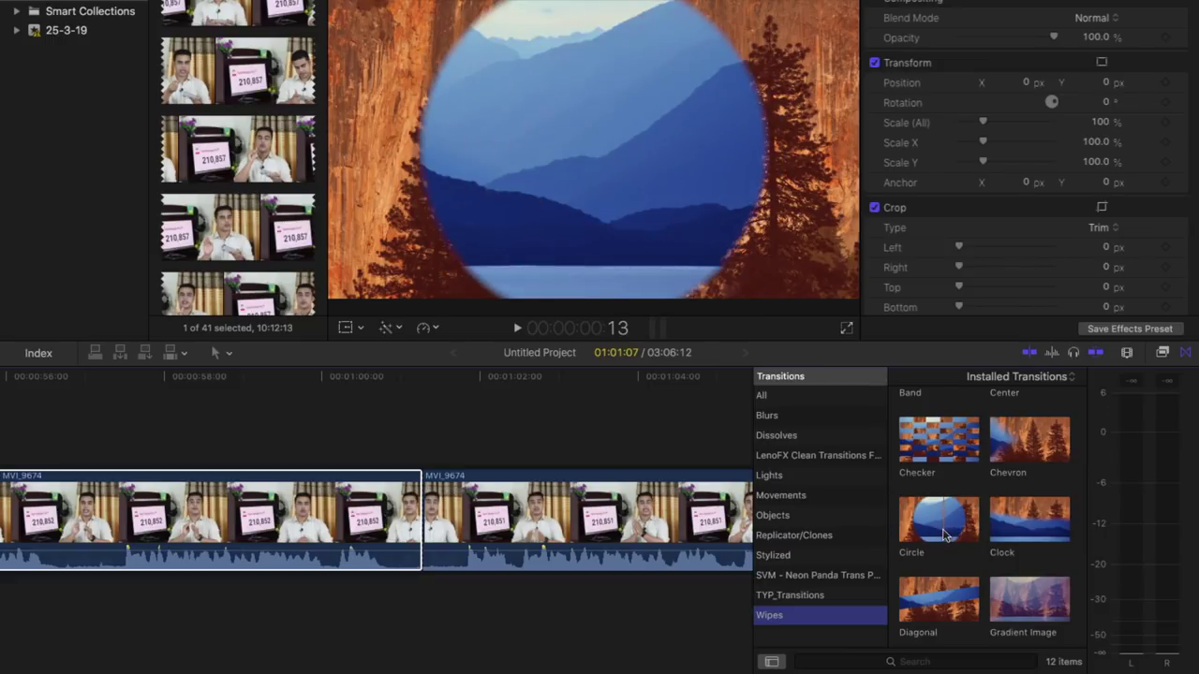
{"action": "left_click", "coordinate": [946, 535]}
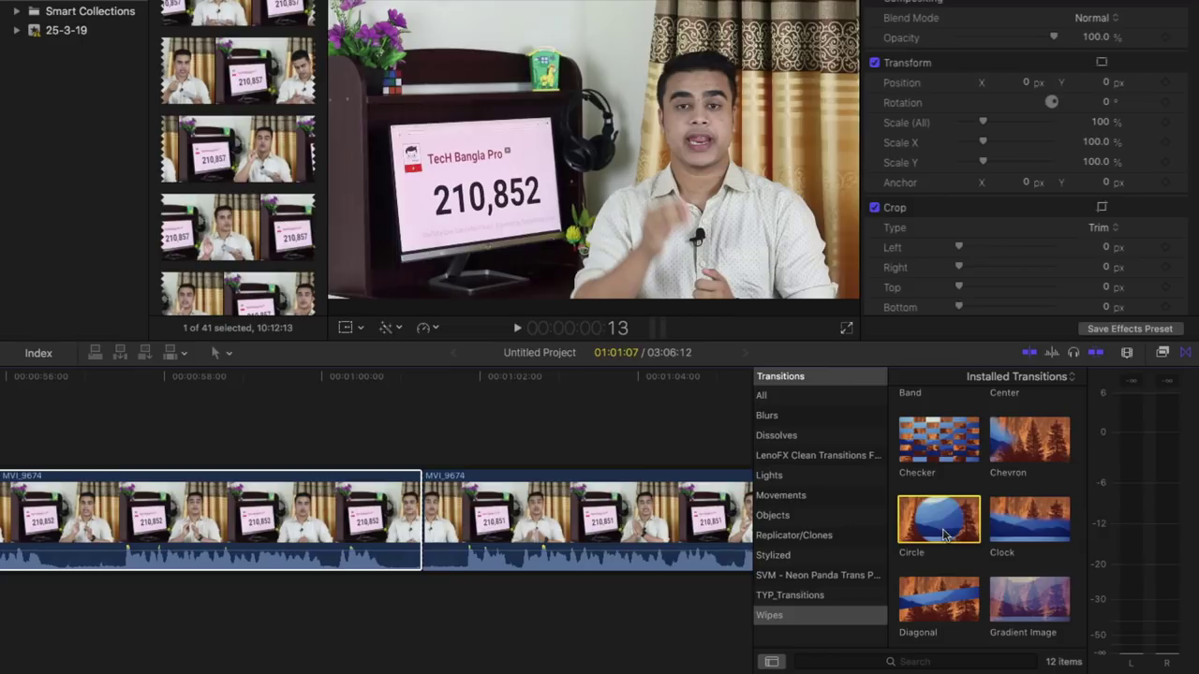
Drop the Circle wipe onto the 01:01:07 cut, close the browser, and park the playhead inside it
{"action": "left_click_drag", "start_coordinate": [946, 535], "coordinate": [385, 517]}
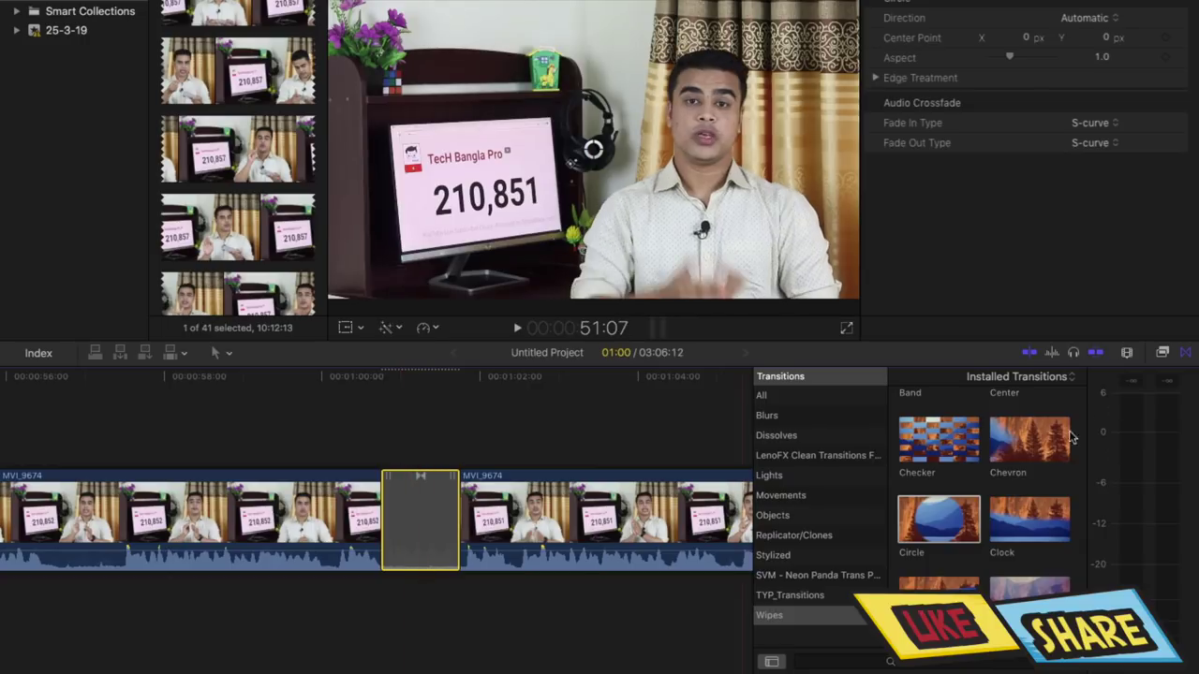
{"action": "left_click", "coordinate": [1186, 354]}
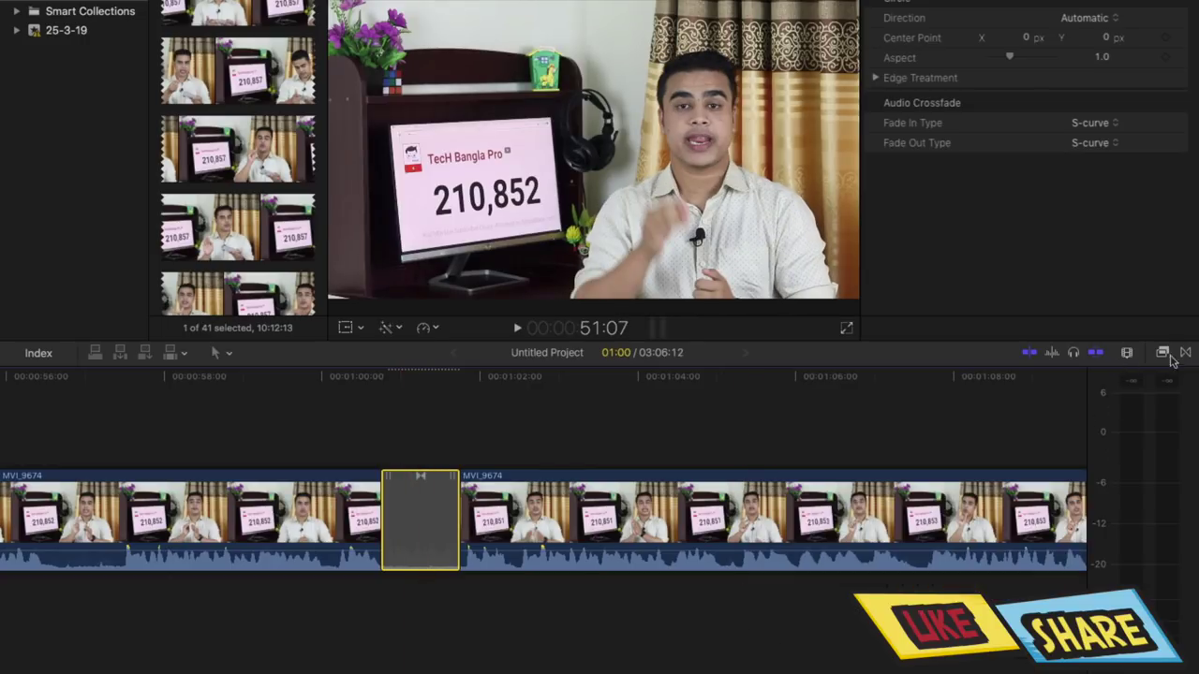
{"action": "left_click", "coordinate": [377, 438]}
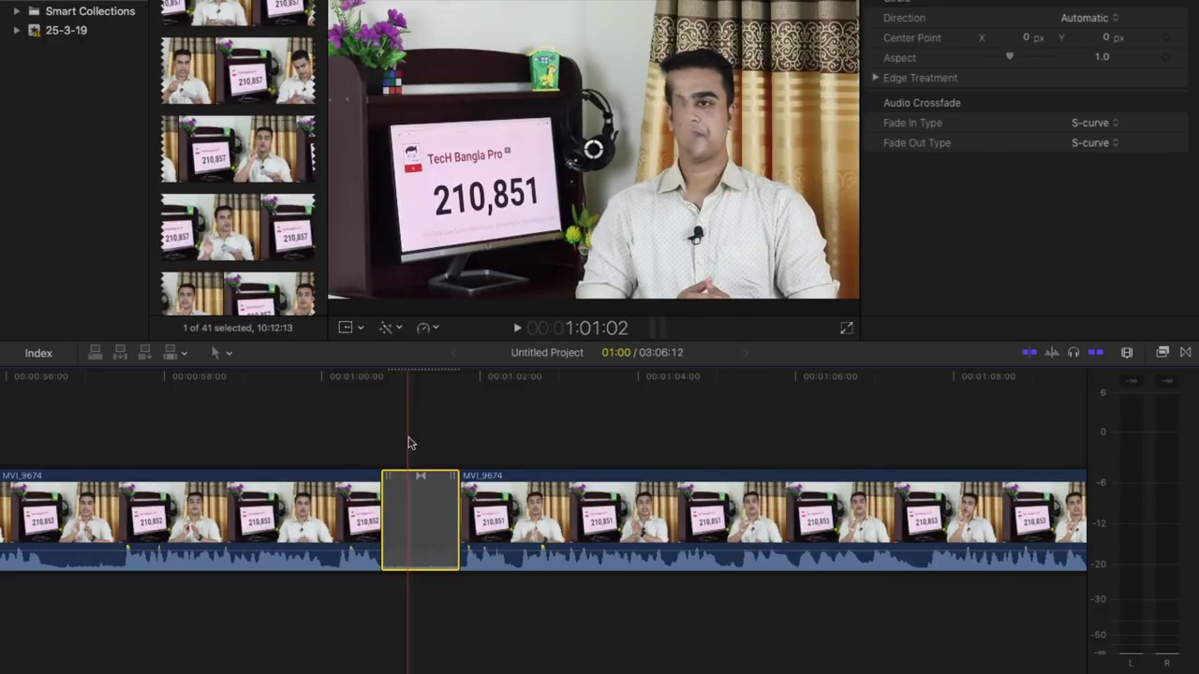
{"action": "left_click", "coordinate": [419, 443]}
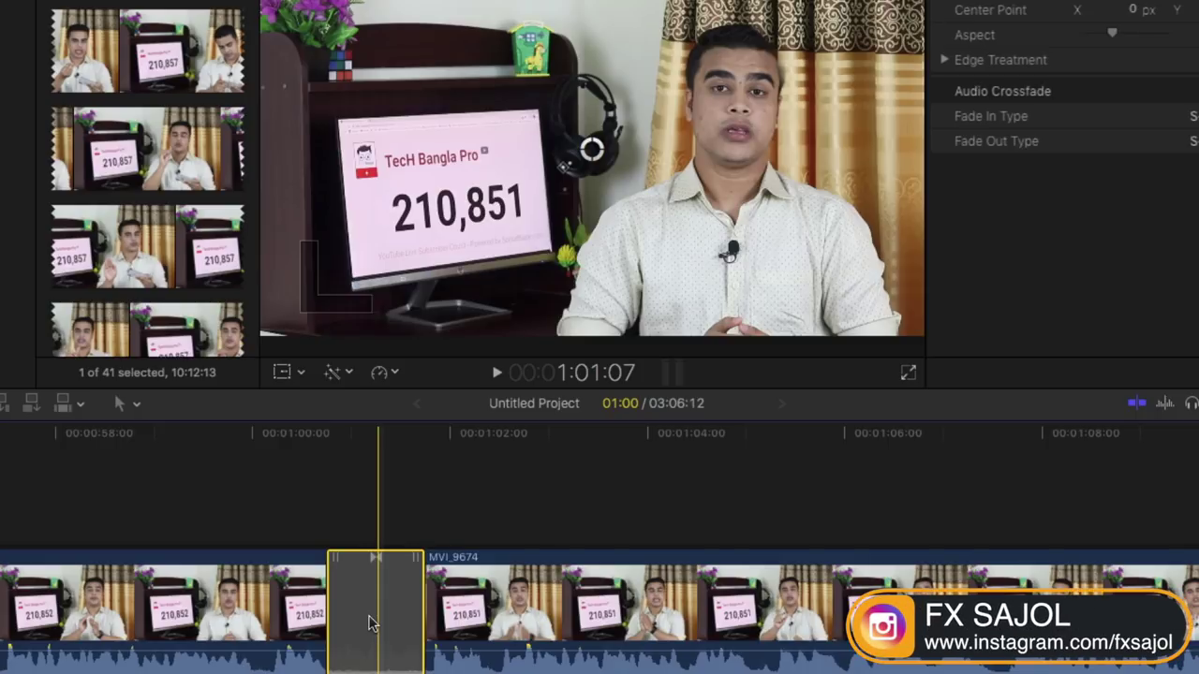
{"action": "key", "text": "space"}
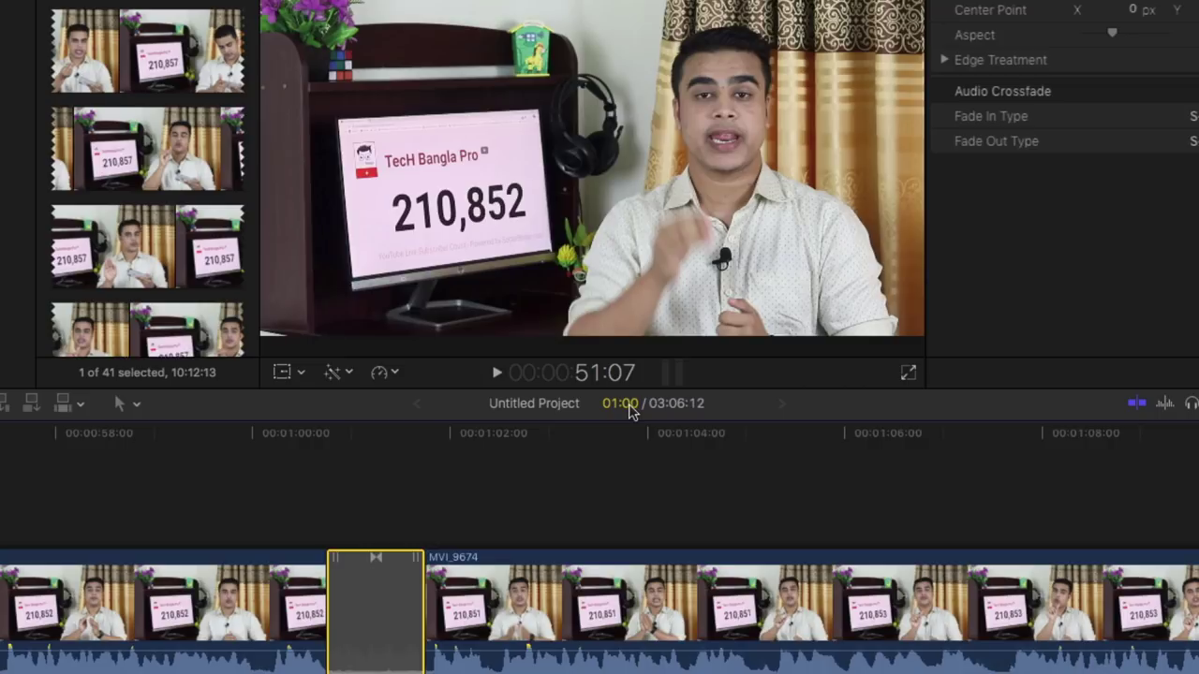
Change the Circle wipe's duration to 12 frames from its right-click menu
{"action": "right_click", "coordinate": [381, 593]}
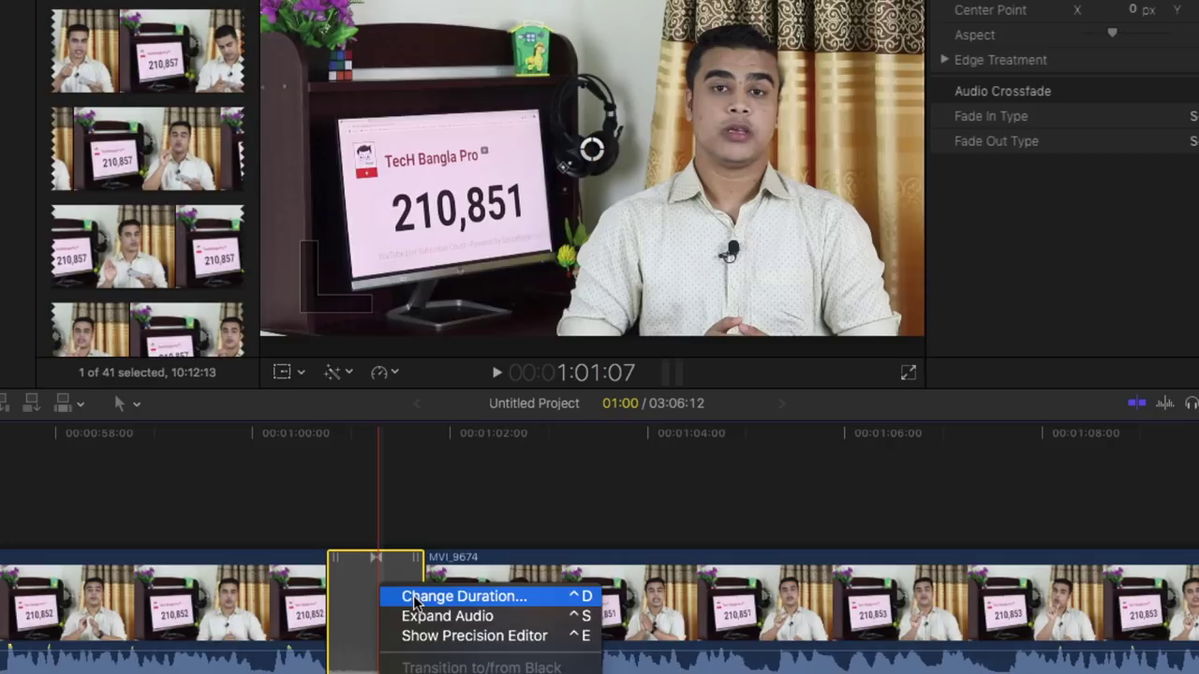
{"action": "left_click", "coordinate": [415, 600]}
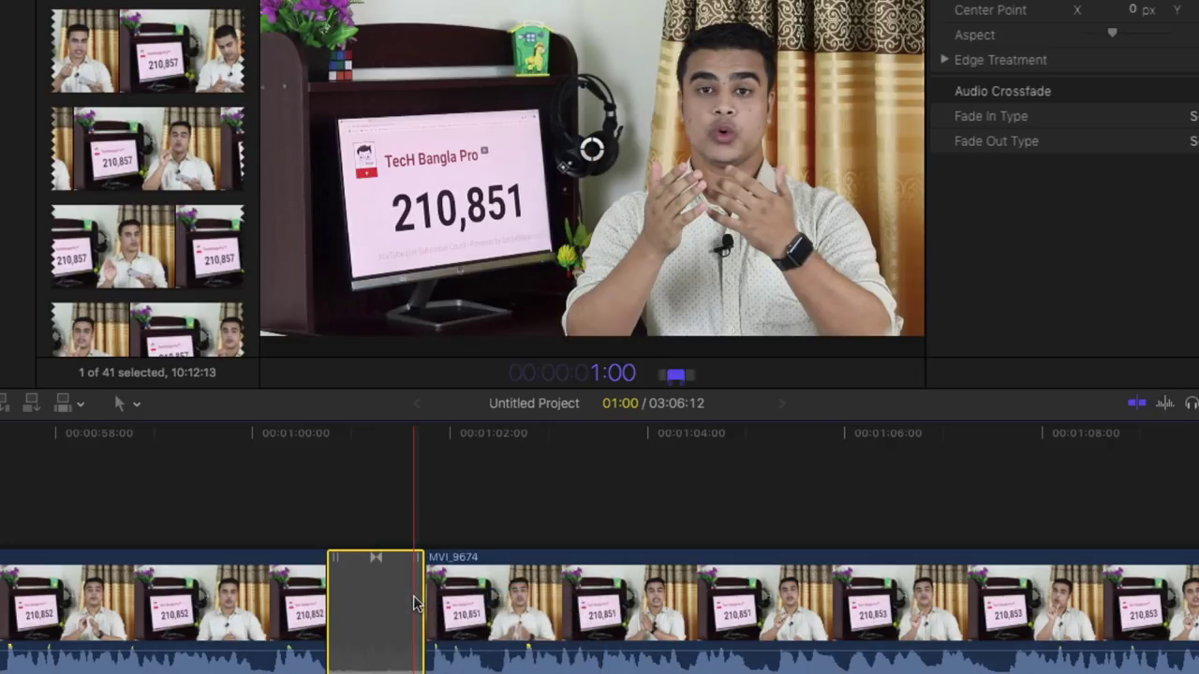
{"action": "type", "text": "12"}
{"action": "key", "text": "Return"}
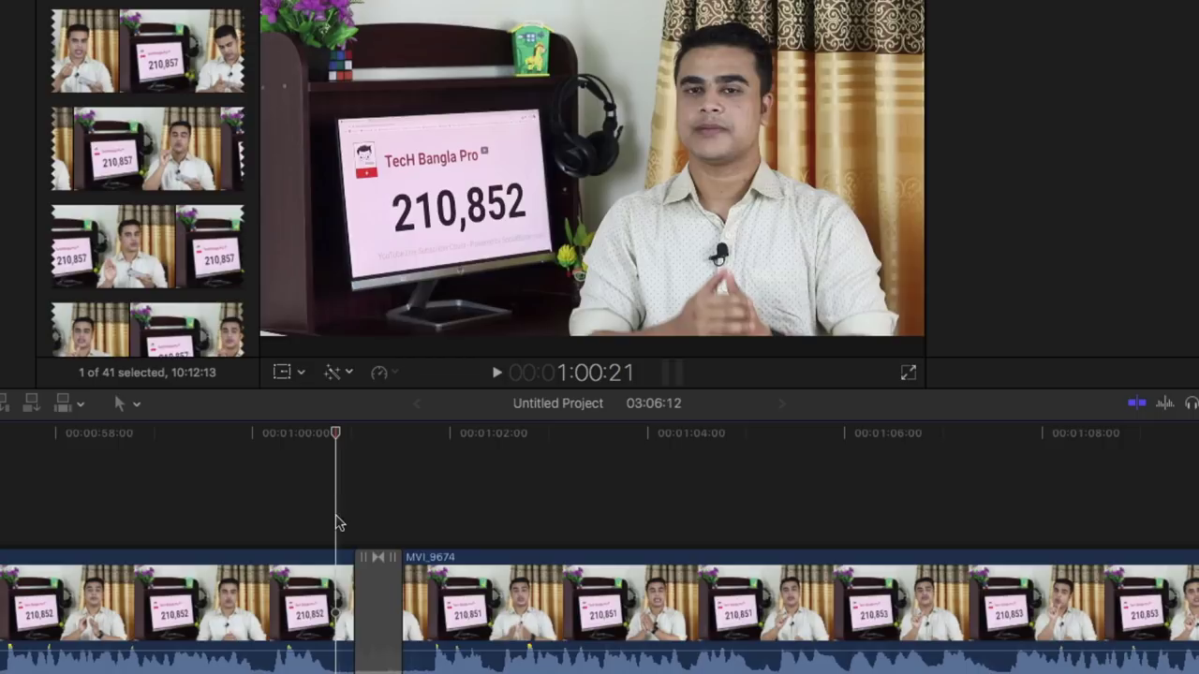
{"action": "key", "text": "XF86AudioMute"}
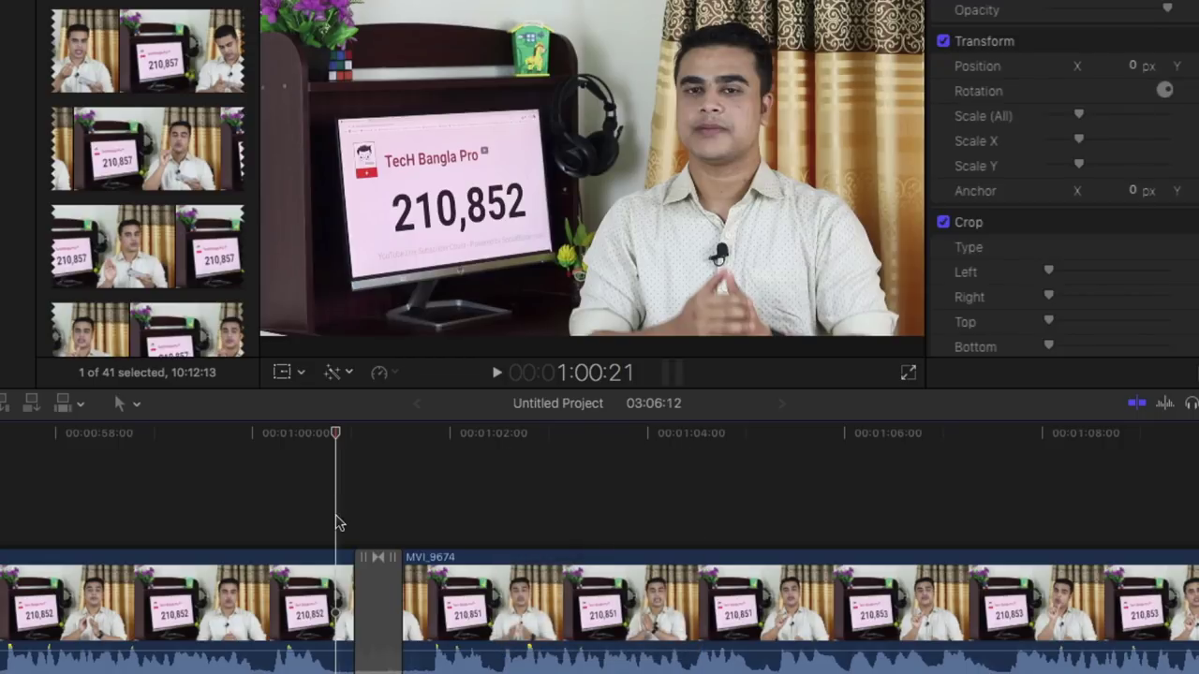
{"action": "key", "text": "space"}
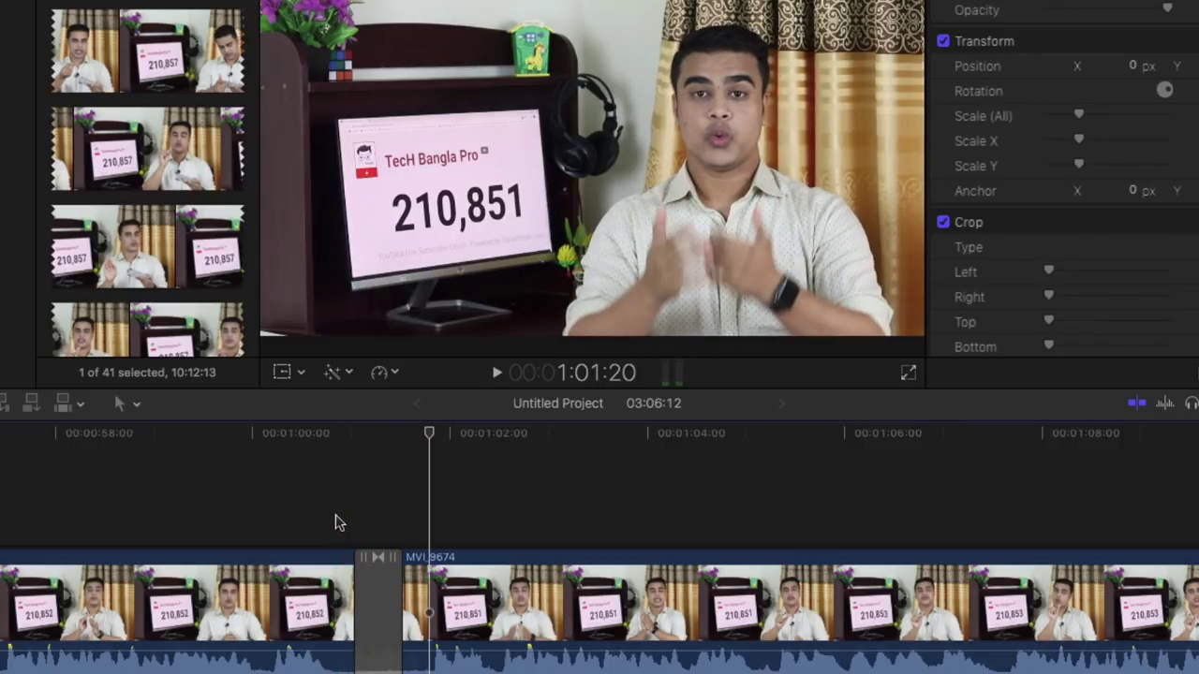
{"action": "left_click", "coordinate": [288, 511]}
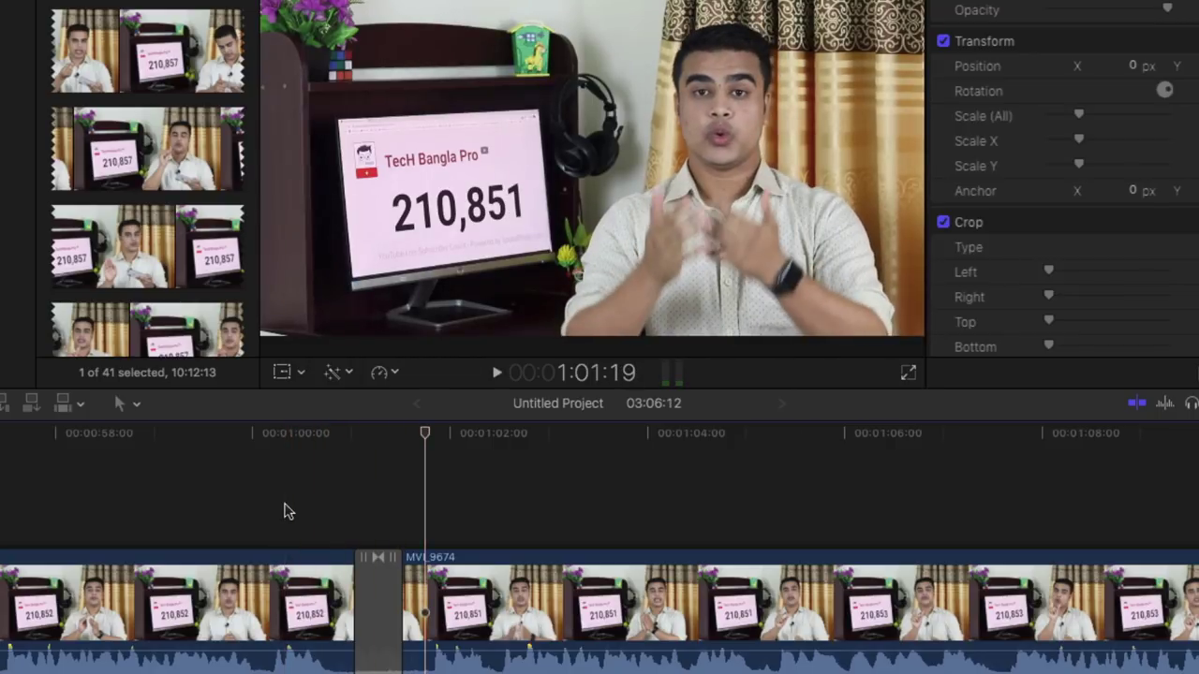
{"action": "left_click", "coordinate": [373, 618]}
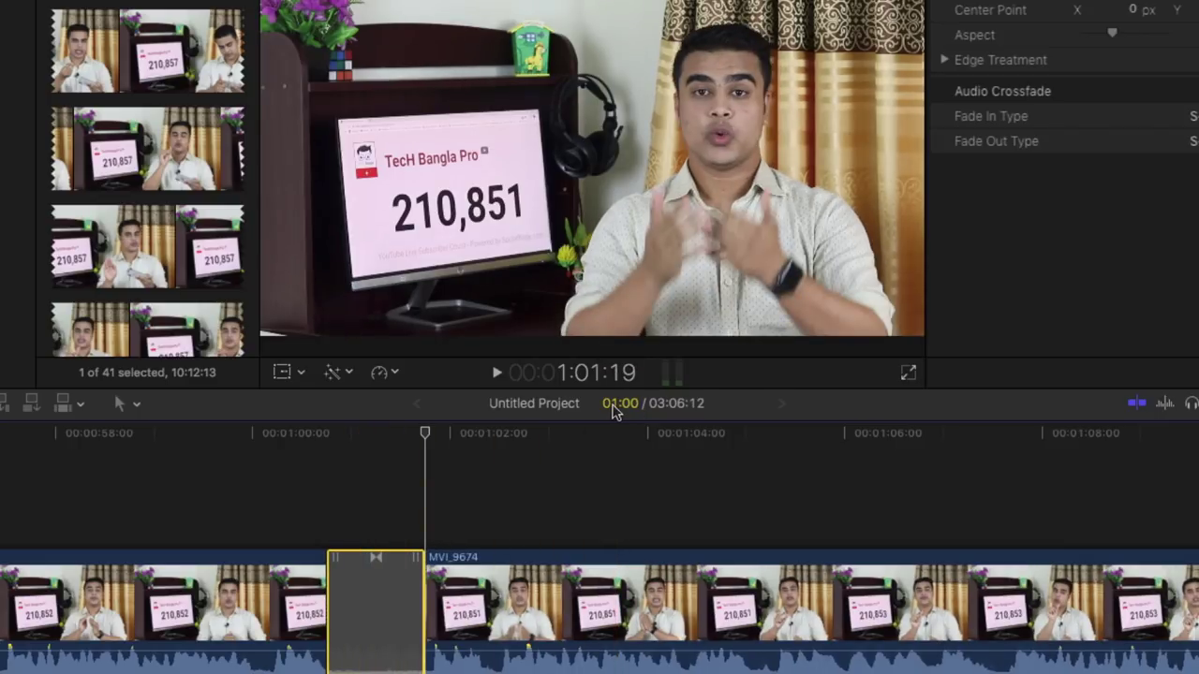
{"action": "left_click", "coordinate": [255, 494]}
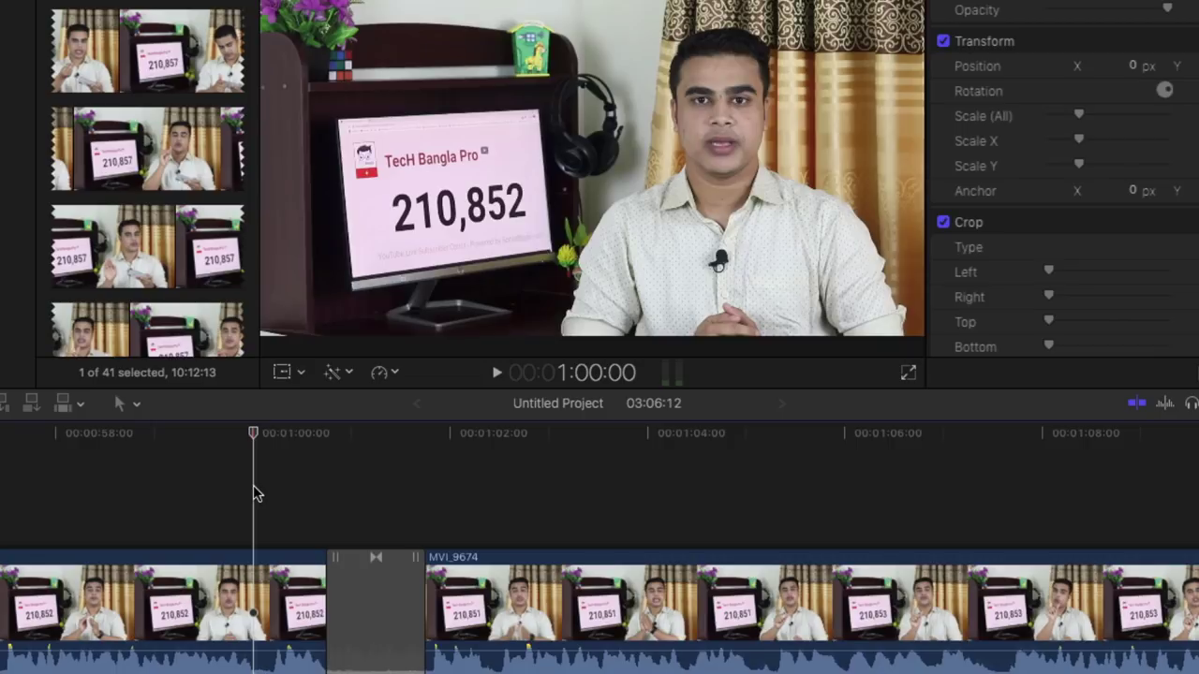
{"action": "key", "text": "space"}
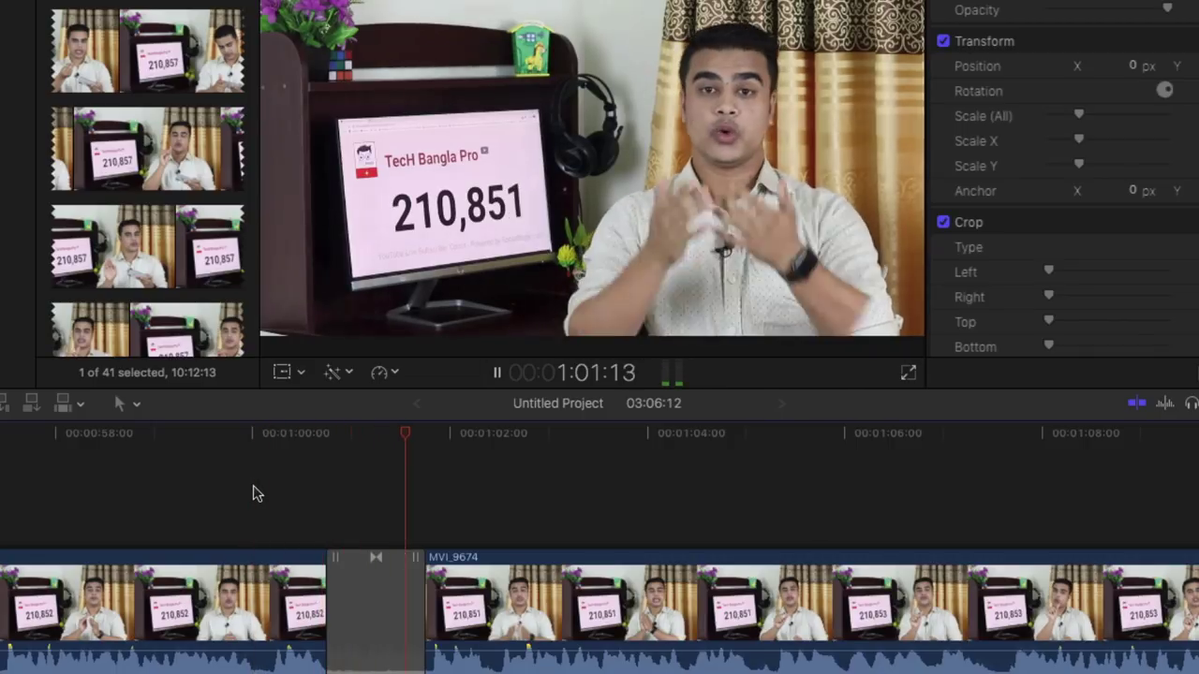
{"action": "key", "text": "space"}
{"action": "left_click", "coordinate": [271, 507]}
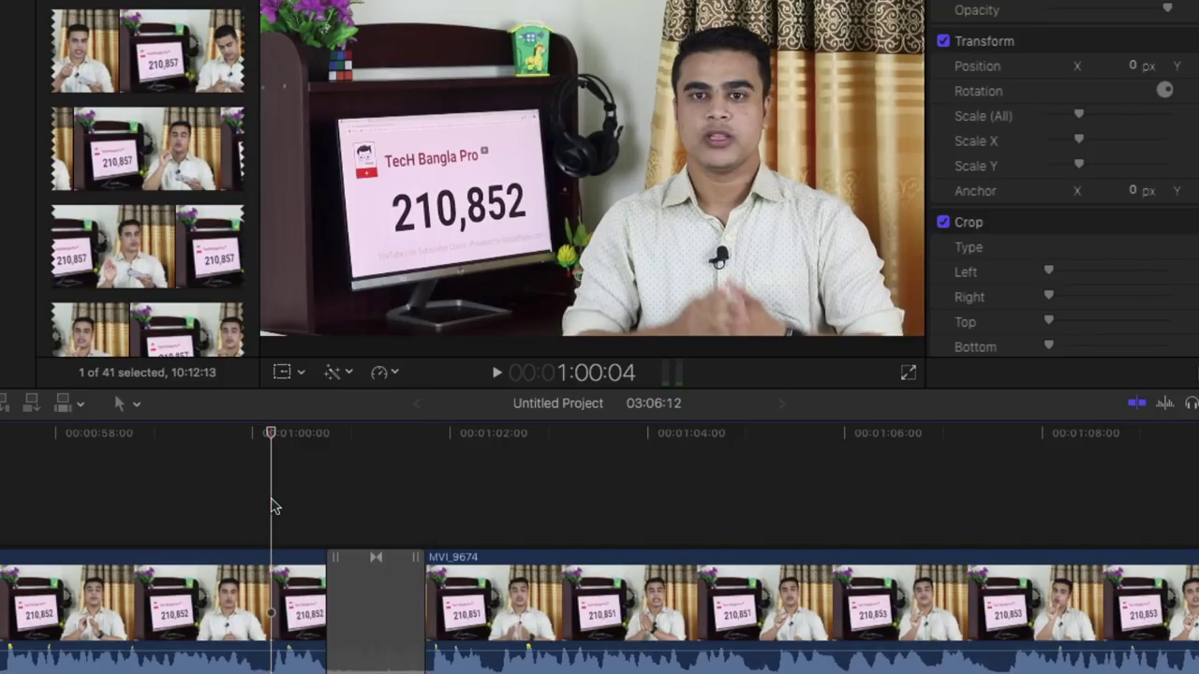
{"action": "key", "text": "space"}
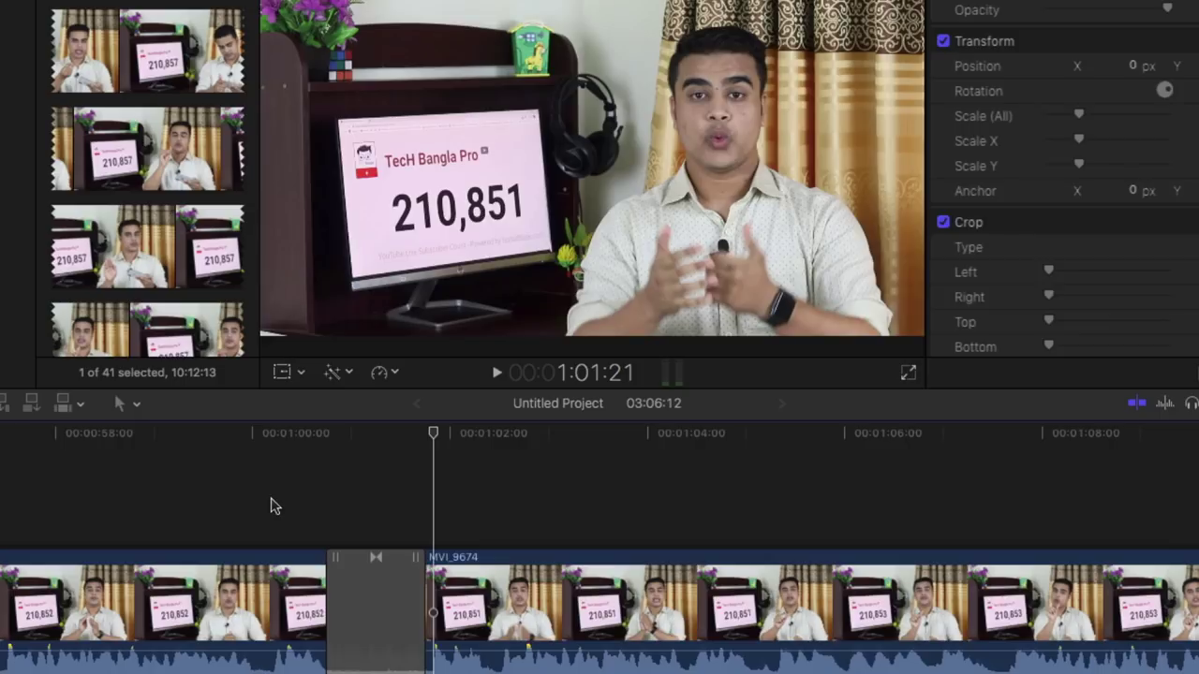
Set the transition at the first cut to a 12-frame duration
{"action": "left_click", "coordinate": [380, 598]}
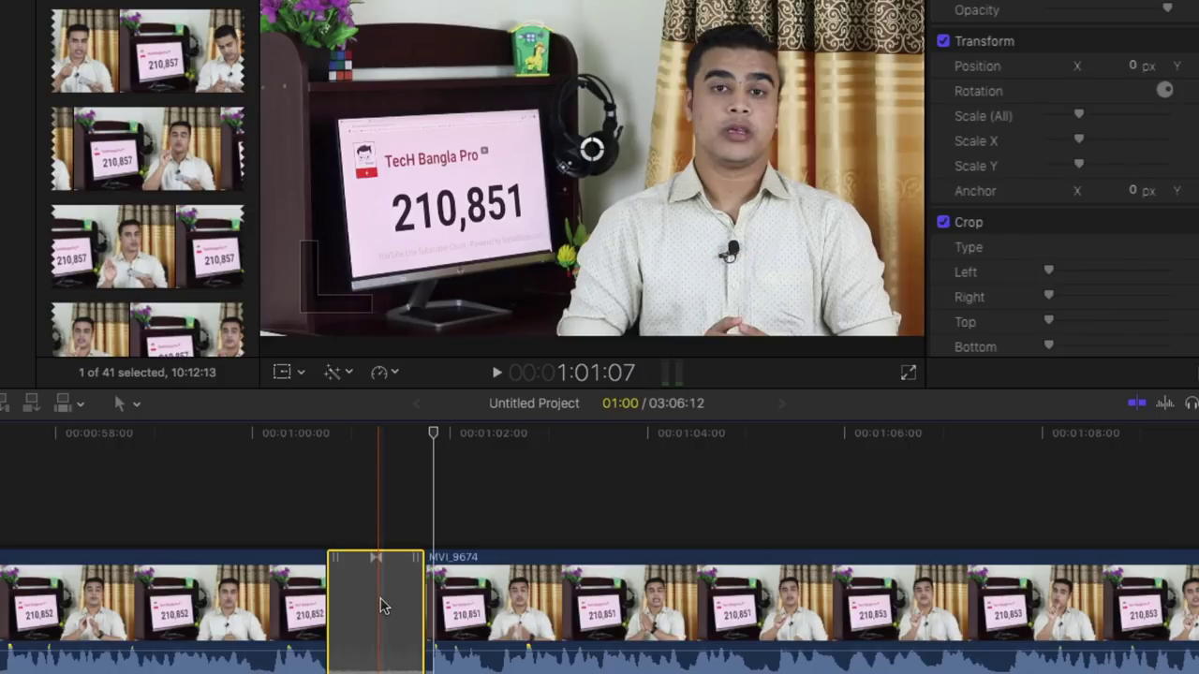
{"action": "right_click", "coordinate": [380, 597]}
{"action": "left_click", "coordinate": [466, 608]}
{"action": "type", "text": "12"}
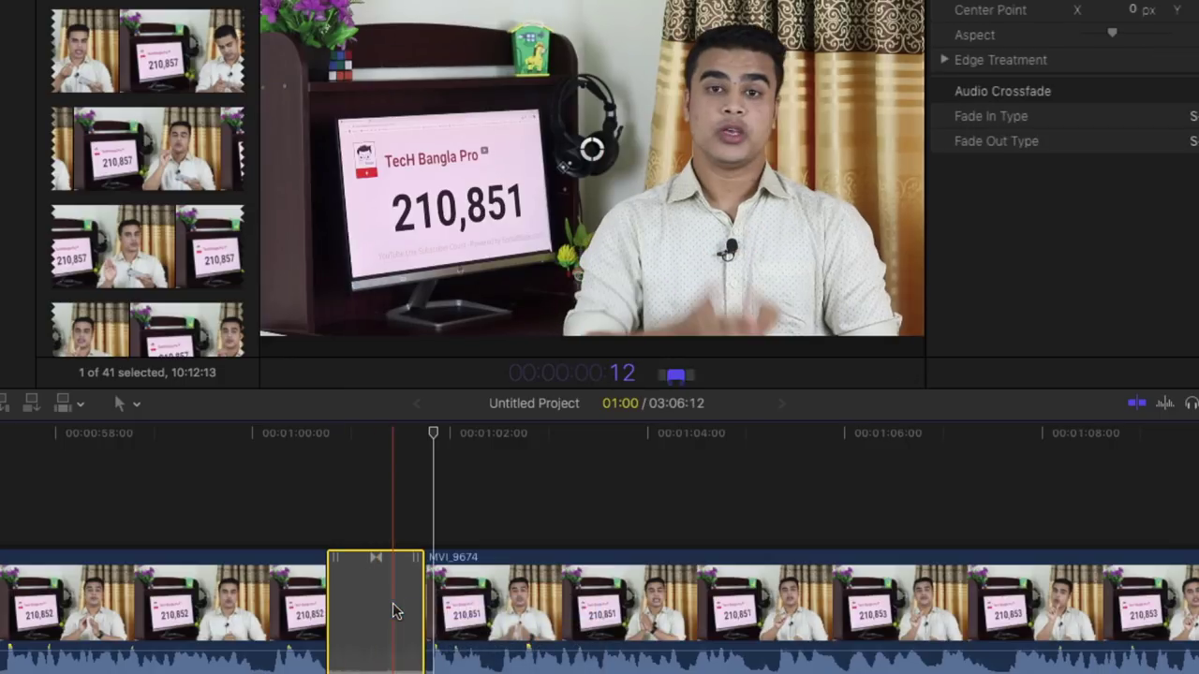
{"action": "key", "text": "Return"}
Play back the shortened wipe from just before the cut, then reselect it to check its duration
{"action": "left_click", "coordinate": [335, 532]}
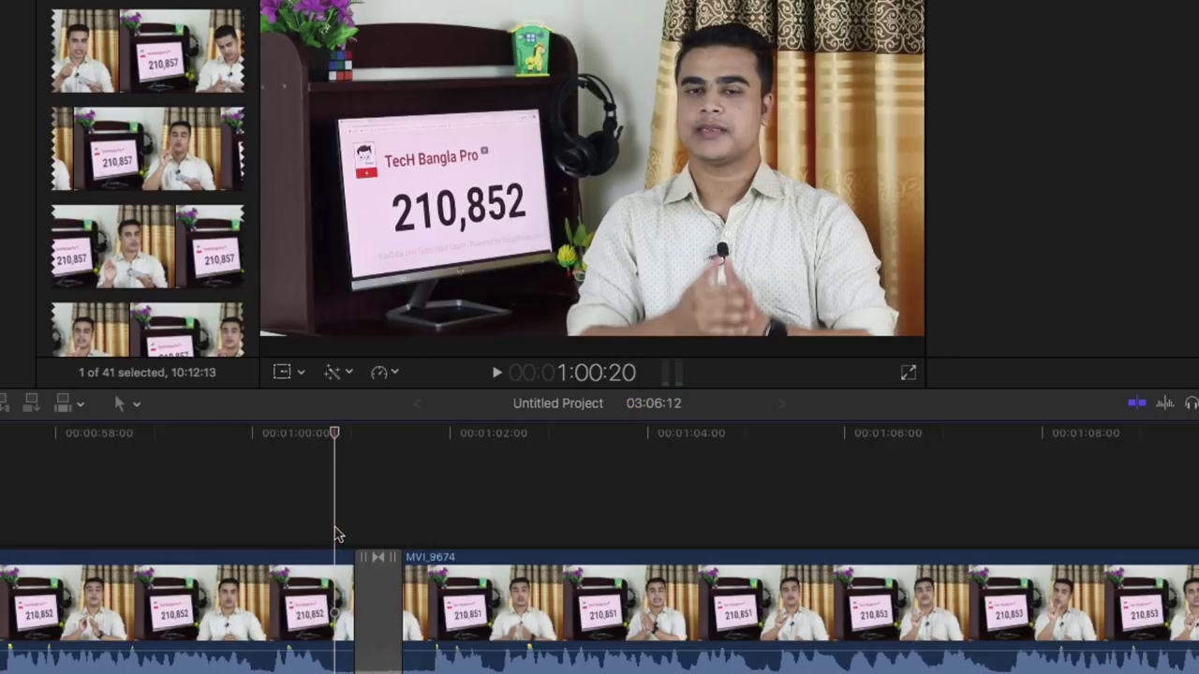
{"action": "key", "text": "space"}
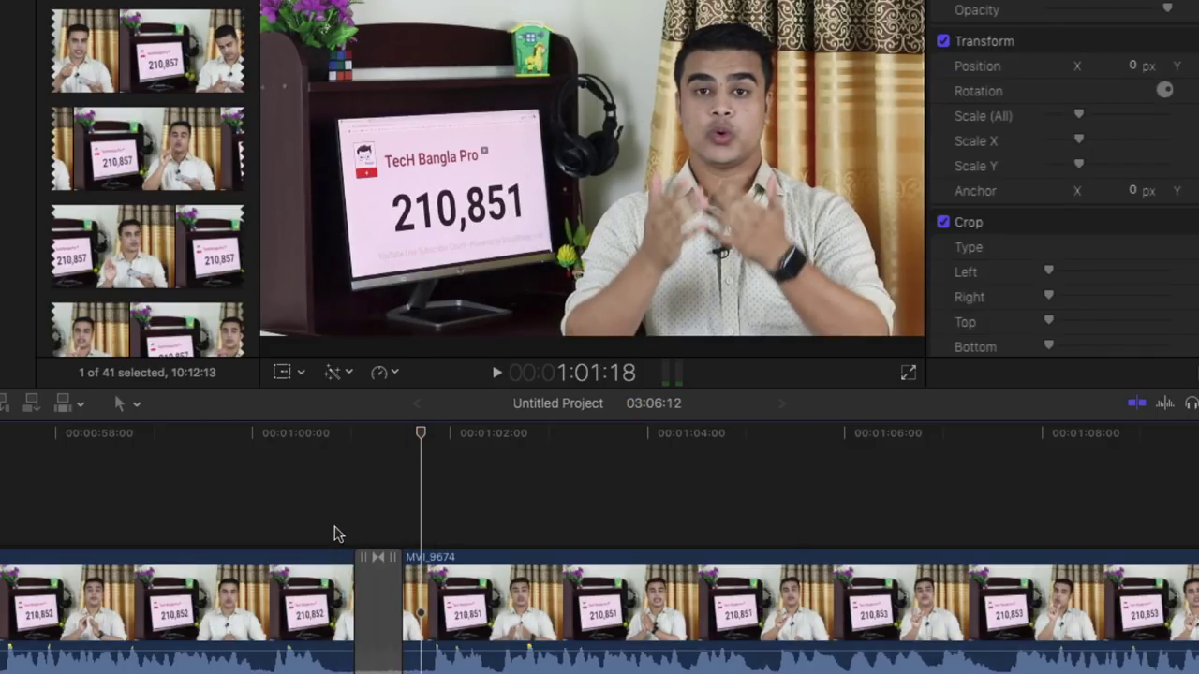
{"action": "key", "text": "space"}
{"action": "left_click", "coordinate": [316, 525]}
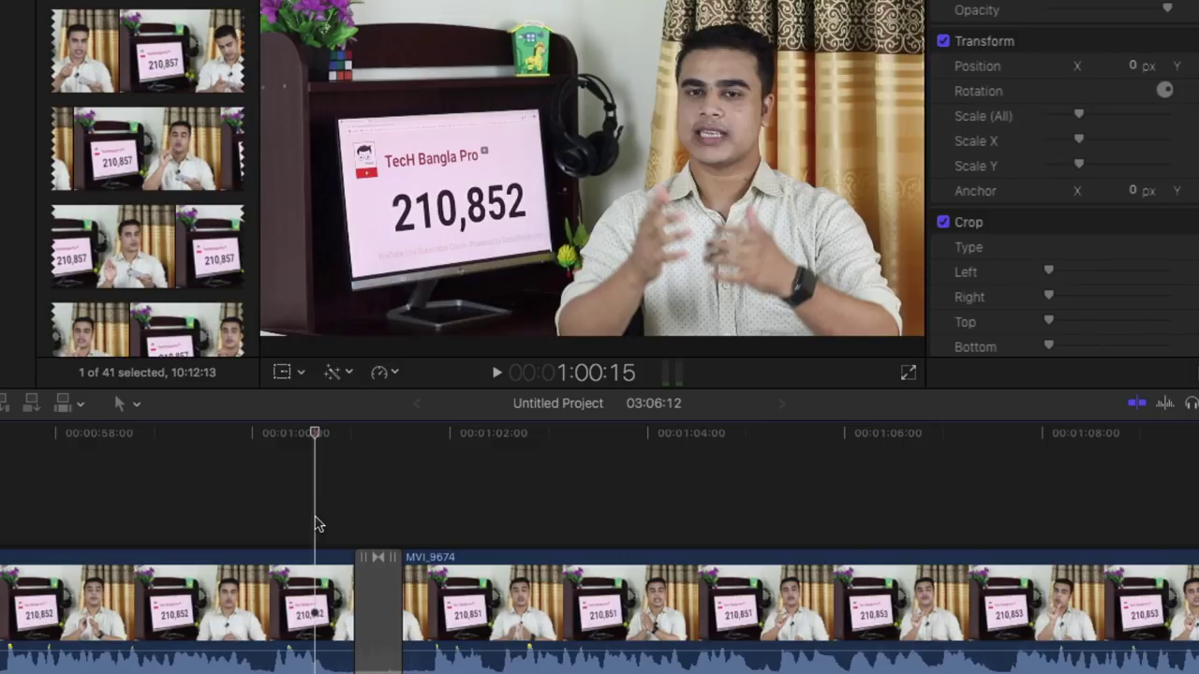
{"action": "left_click", "coordinate": [380, 613]}
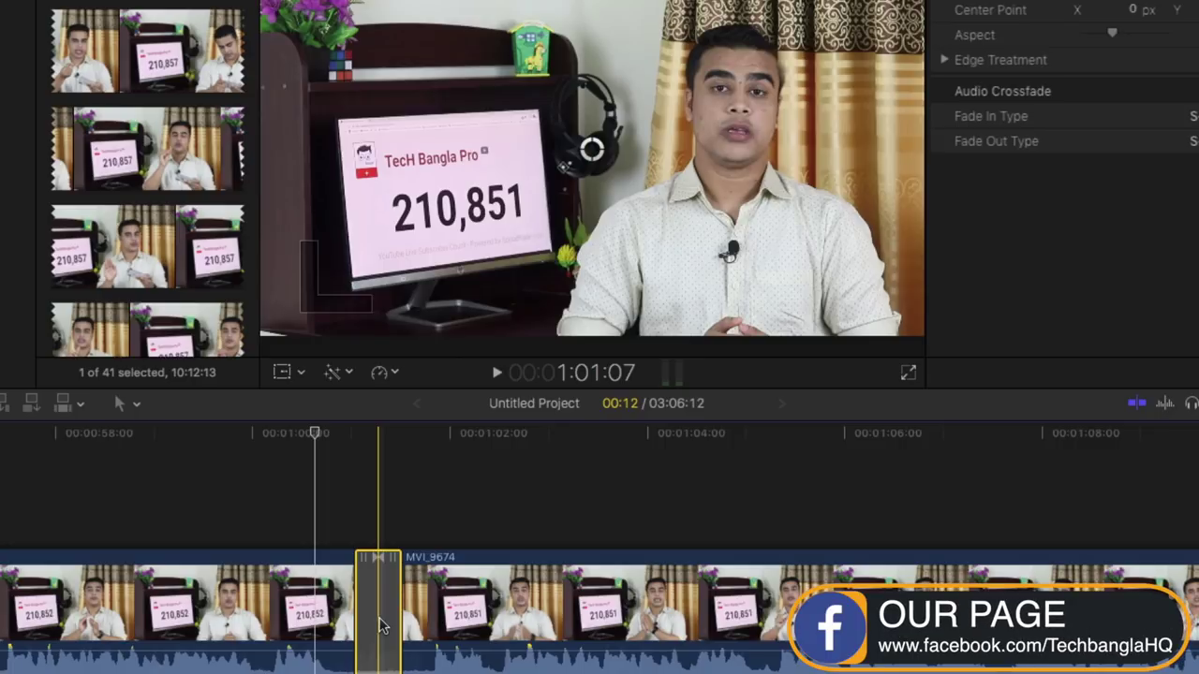
Zoom the timeline out with Command-minus and select the second edit point near 1:20
{"action": "scroll", "coordinate": [382, 626], "scroll_direction": "left", "scroll_amount": 5}
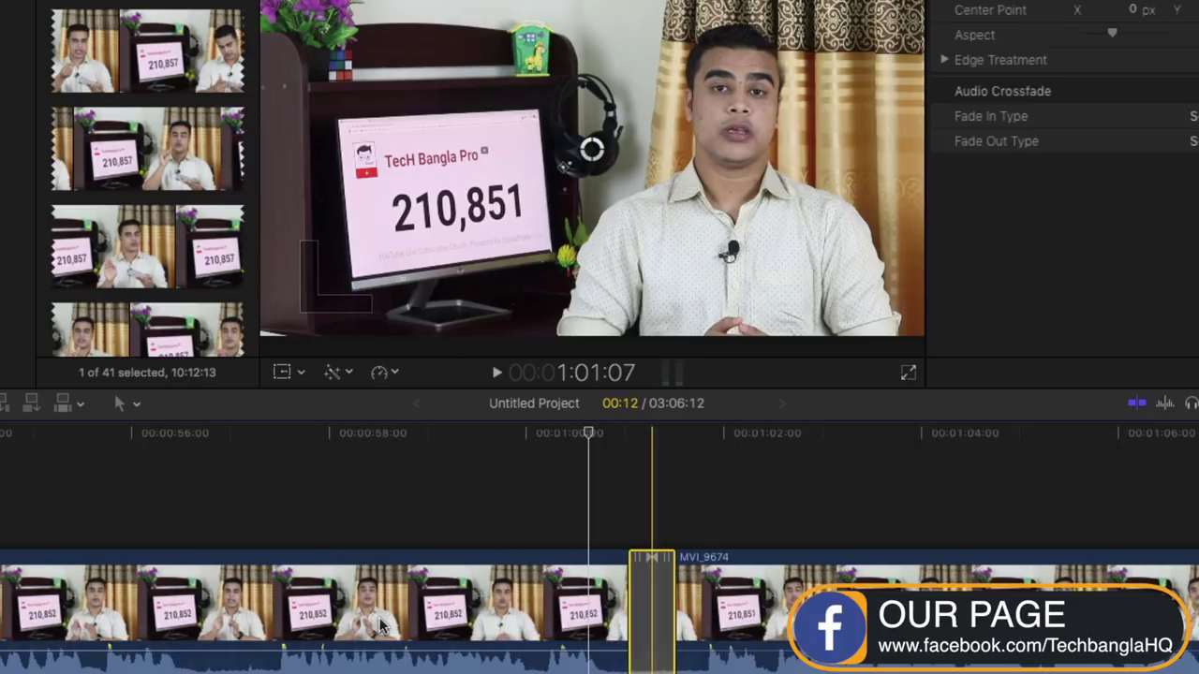
{"action": "scroll", "coordinate": [381, 625], "scroll_direction": "right", "scroll_amount": 8}
{"action": "key", "text": "super+minus"}
{"action": "key", "text": "super+minus"}
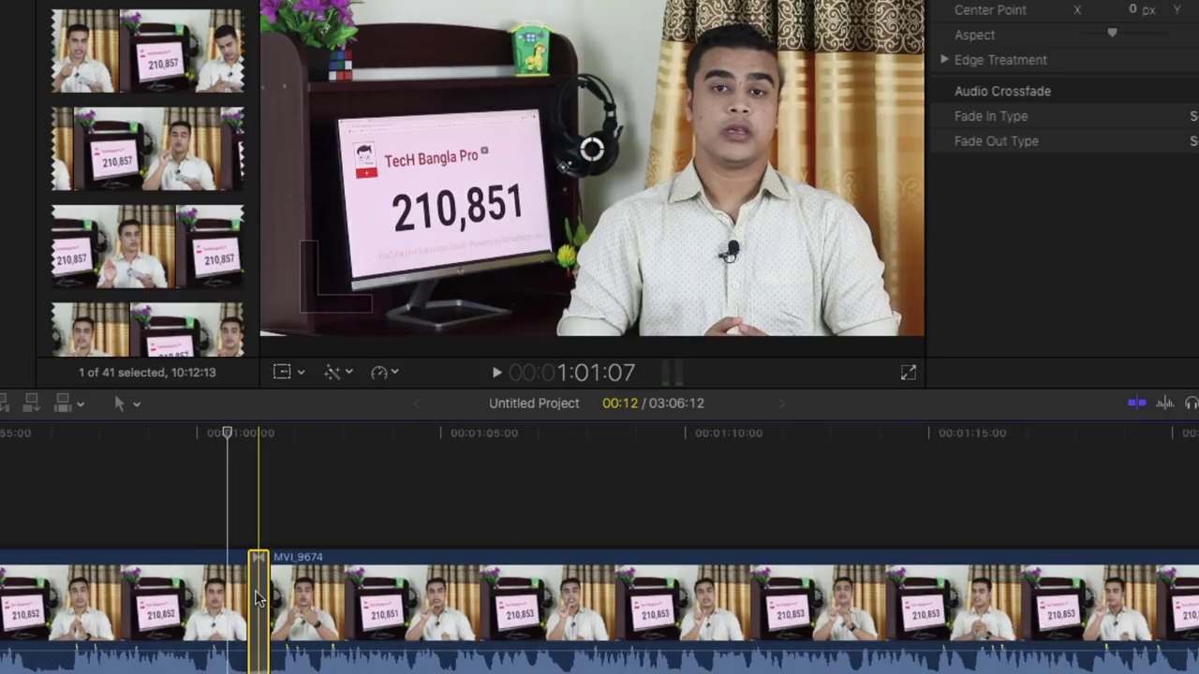
{"action": "left_click", "coordinate": [833, 637]}
{"action": "scroll", "coordinate": [832, 637], "scroll_direction": "right", "scroll_amount": 5}
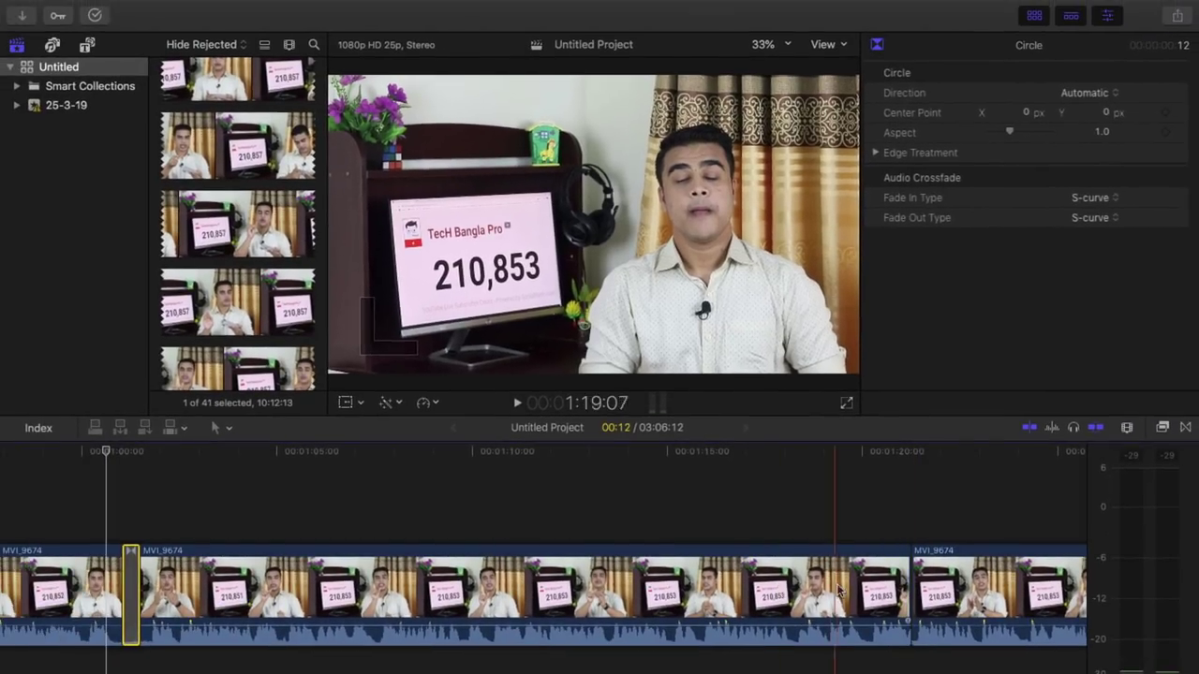
{"action": "left_click", "coordinate": [905, 576]}
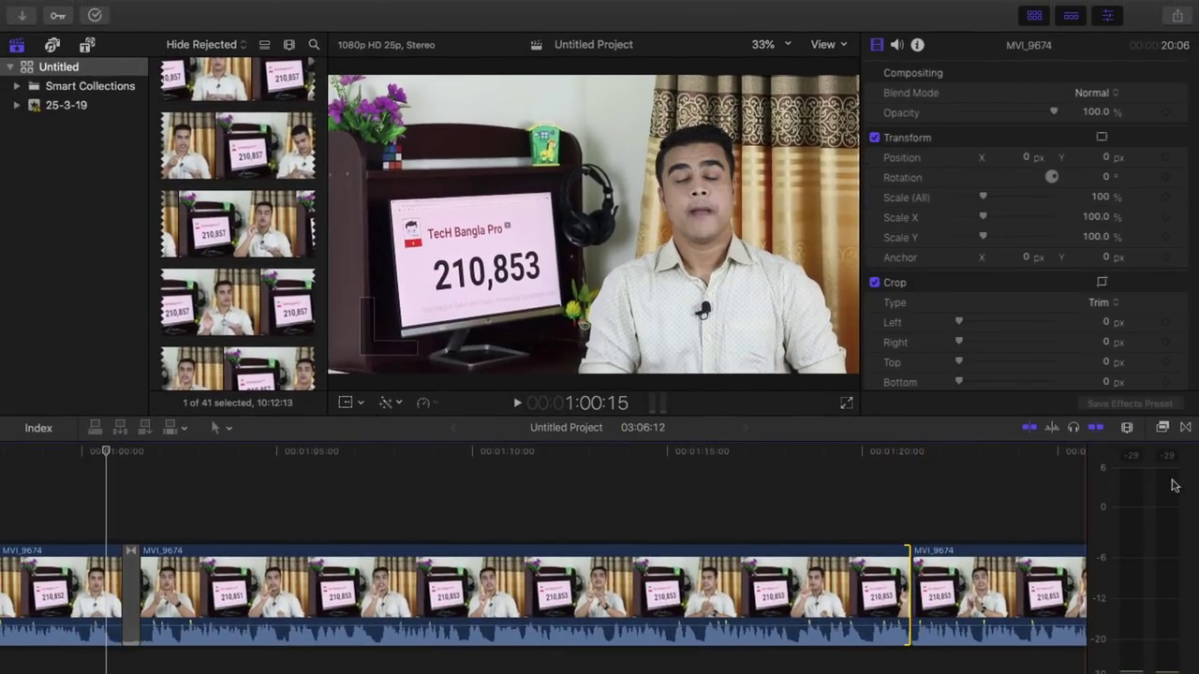
Add the default transition at the second cut near 1:20 with Command-T
{"action": "left_click", "coordinate": [1186, 427]}
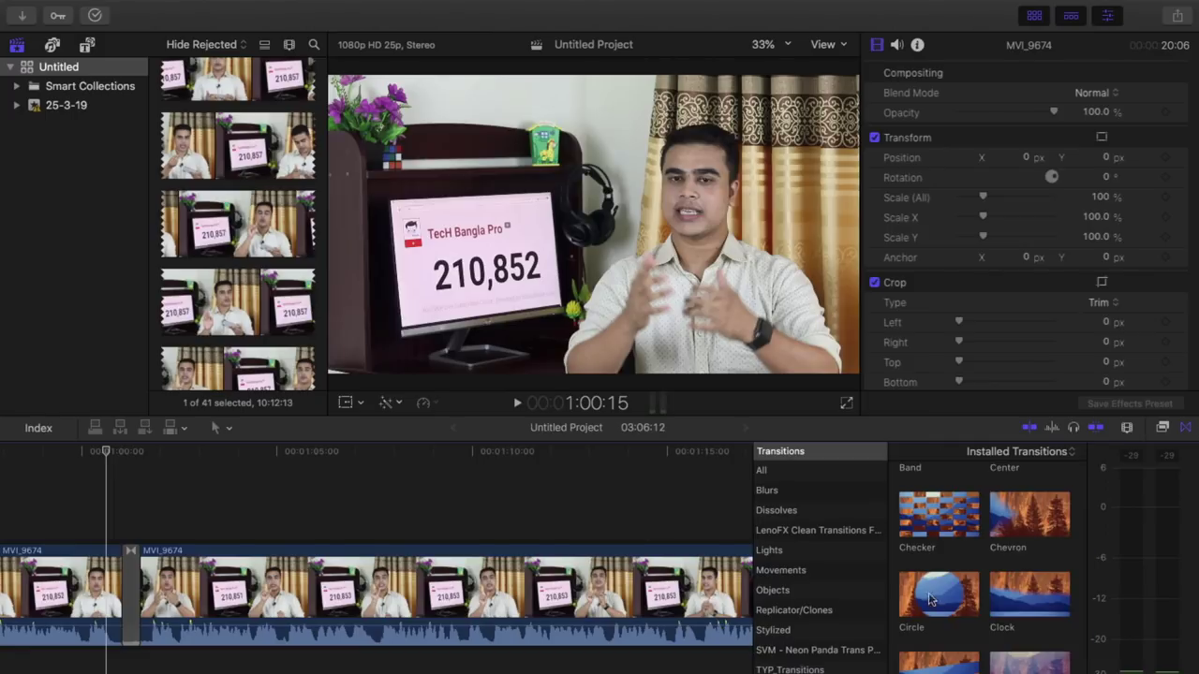
{"action": "left_click", "coordinate": [1188, 428]}
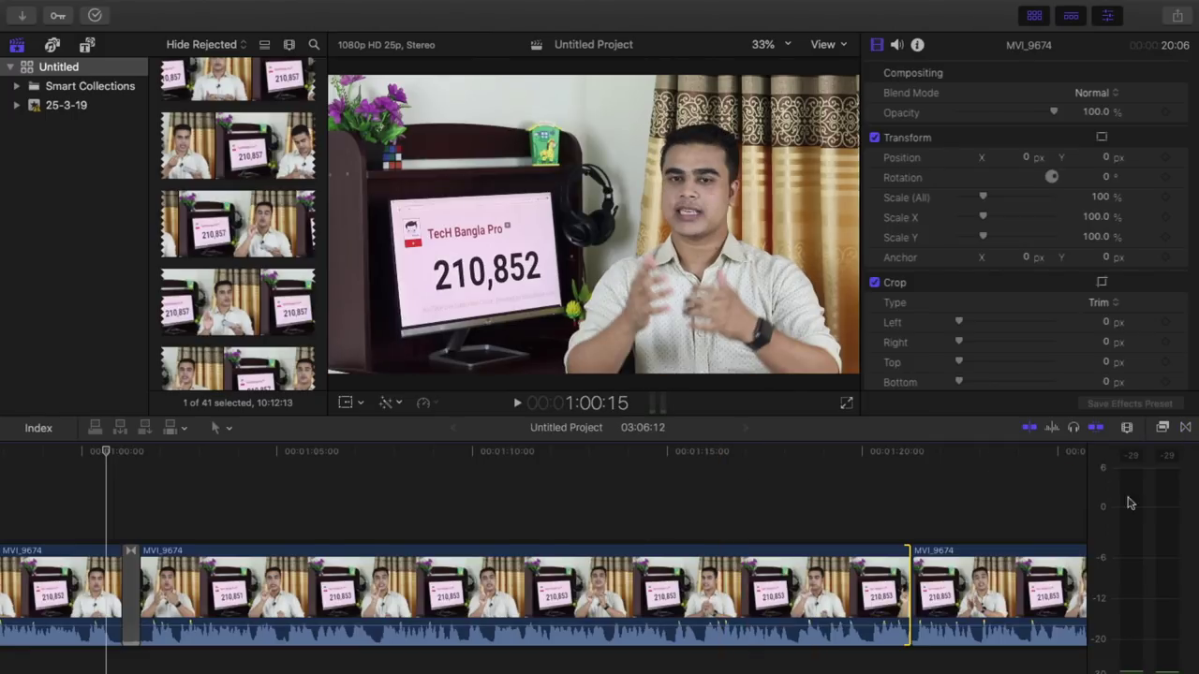
{"action": "left_click", "coordinate": [888, 581]}
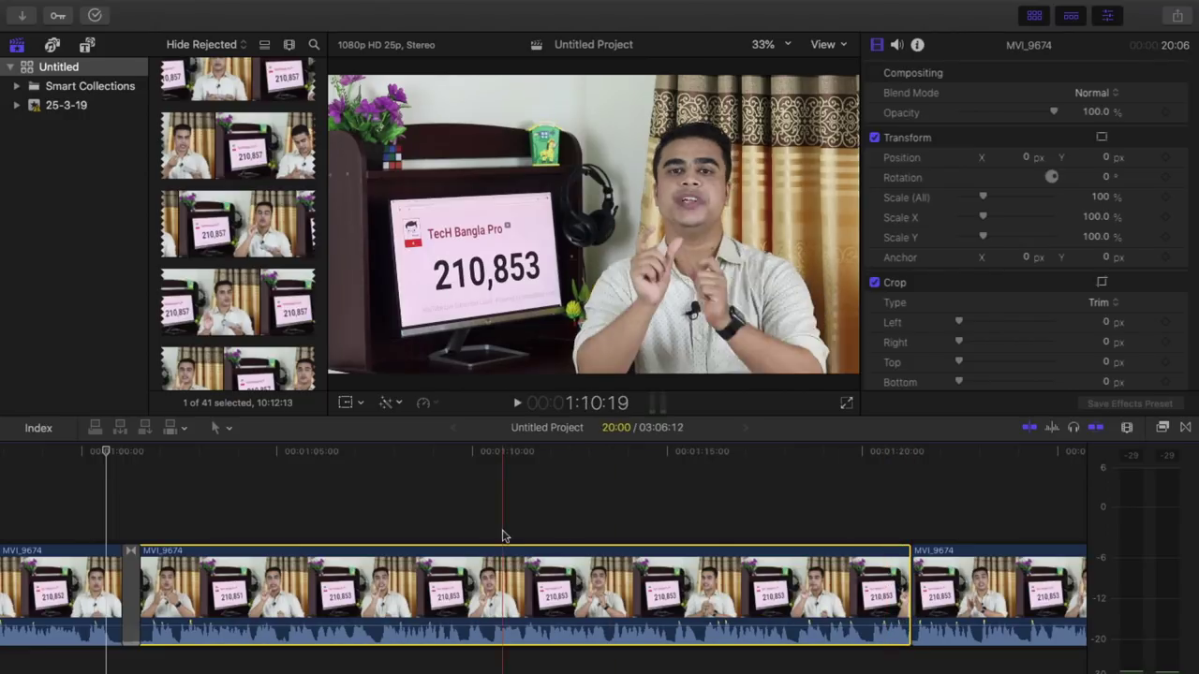
{"action": "left_click", "coordinate": [132, 604]}
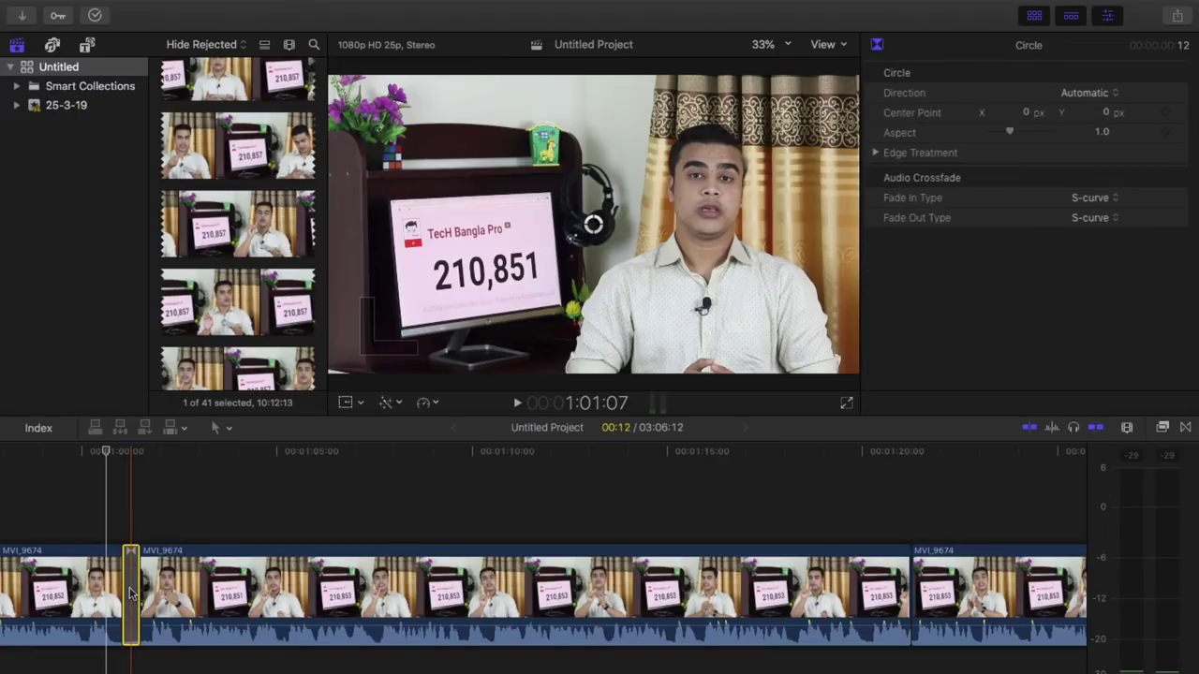
{"action": "right_click", "coordinate": [130, 592]}
{"action": "left_click", "coordinate": [131, 578]}
{"action": "left_click", "coordinate": [906, 584]}
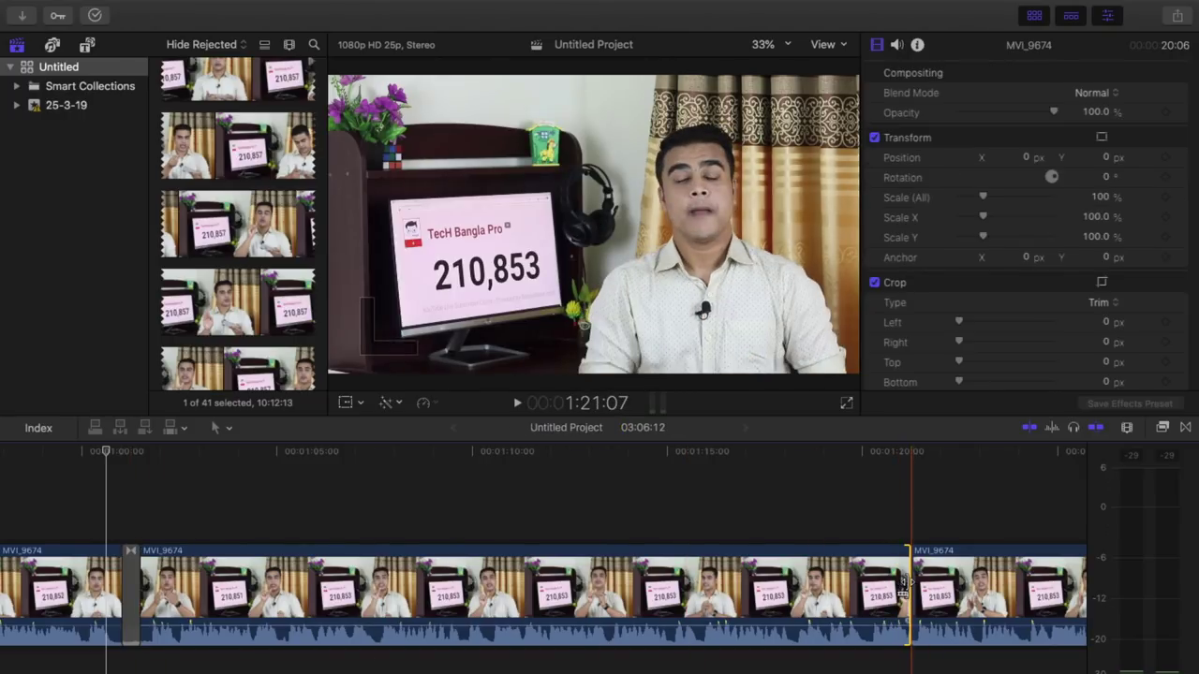
{"action": "key", "text": "super+t"}
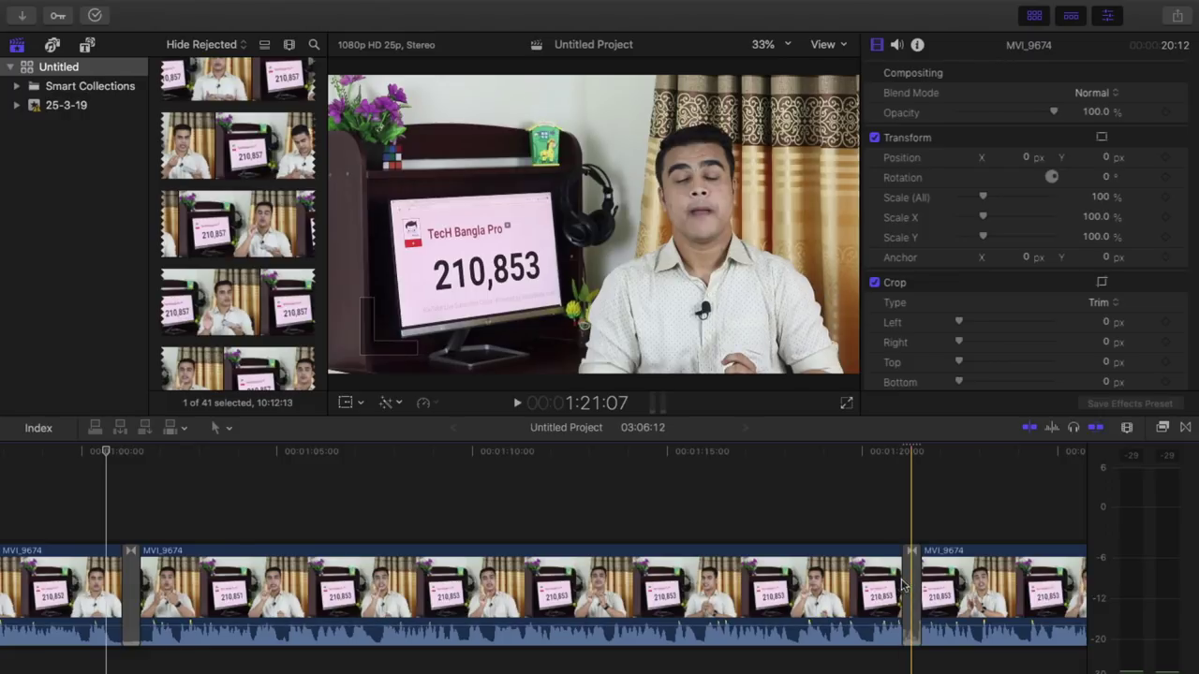
{"action": "left_click", "coordinate": [912, 581]}
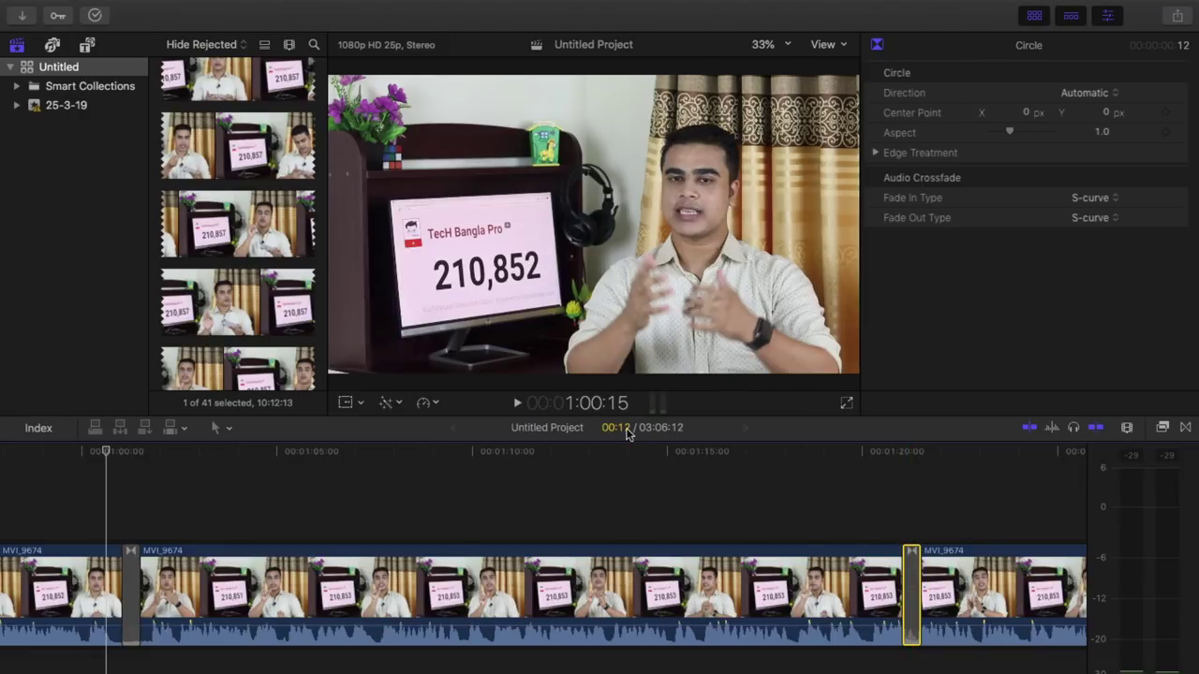
{"action": "left_click", "coordinate": [132, 582]}
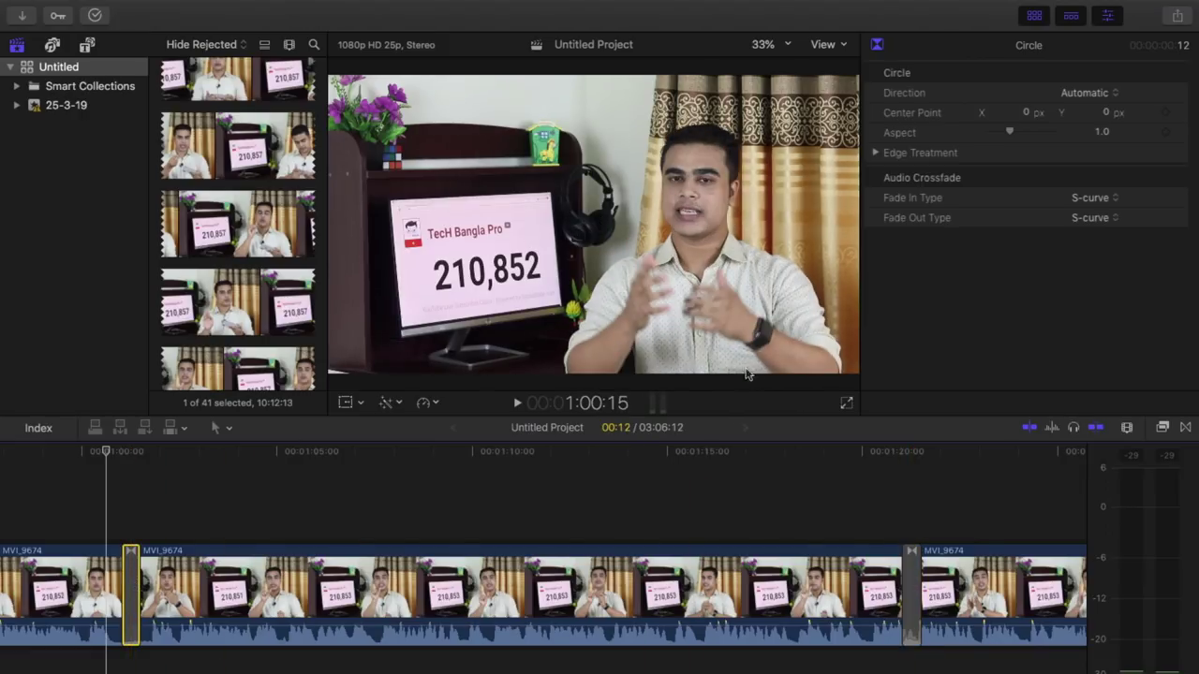
{"action": "left_click", "coordinate": [914, 592]}
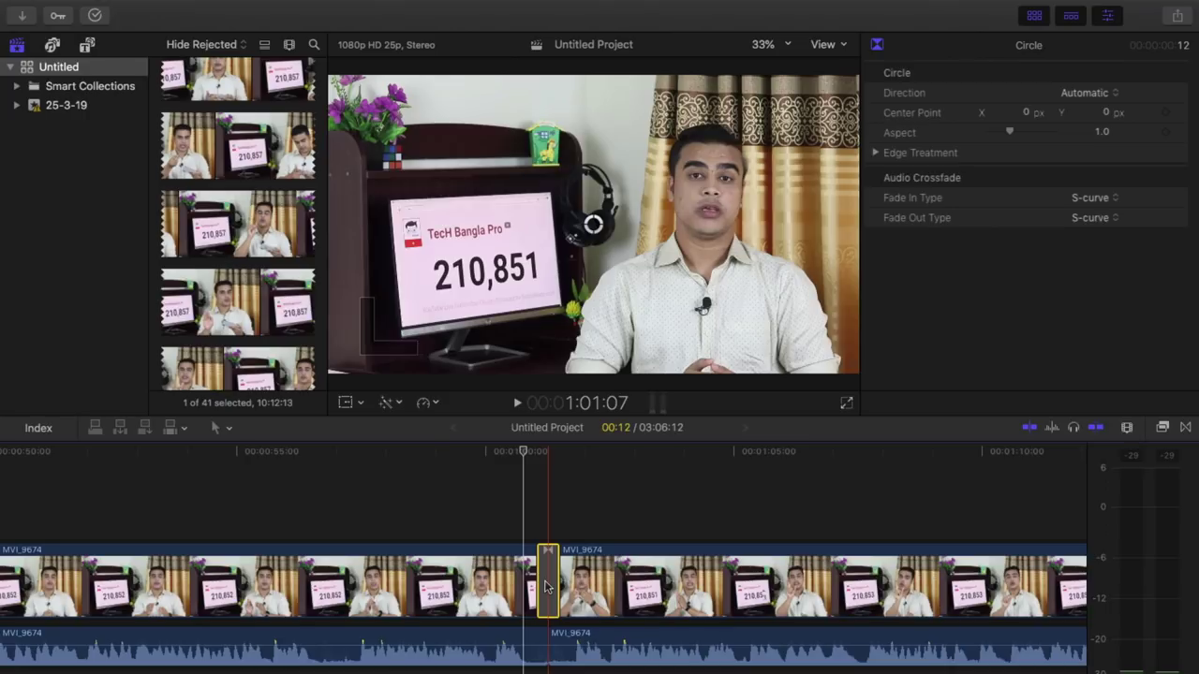
{"action": "left_click", "coordinate": [658, 522]}
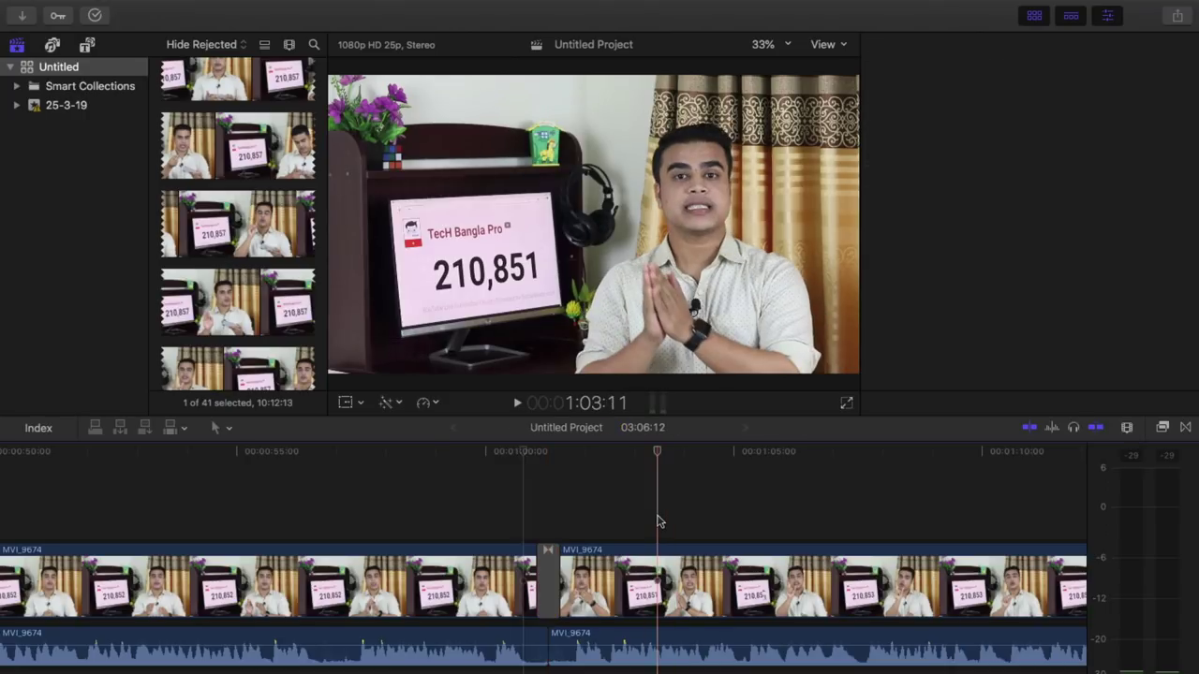